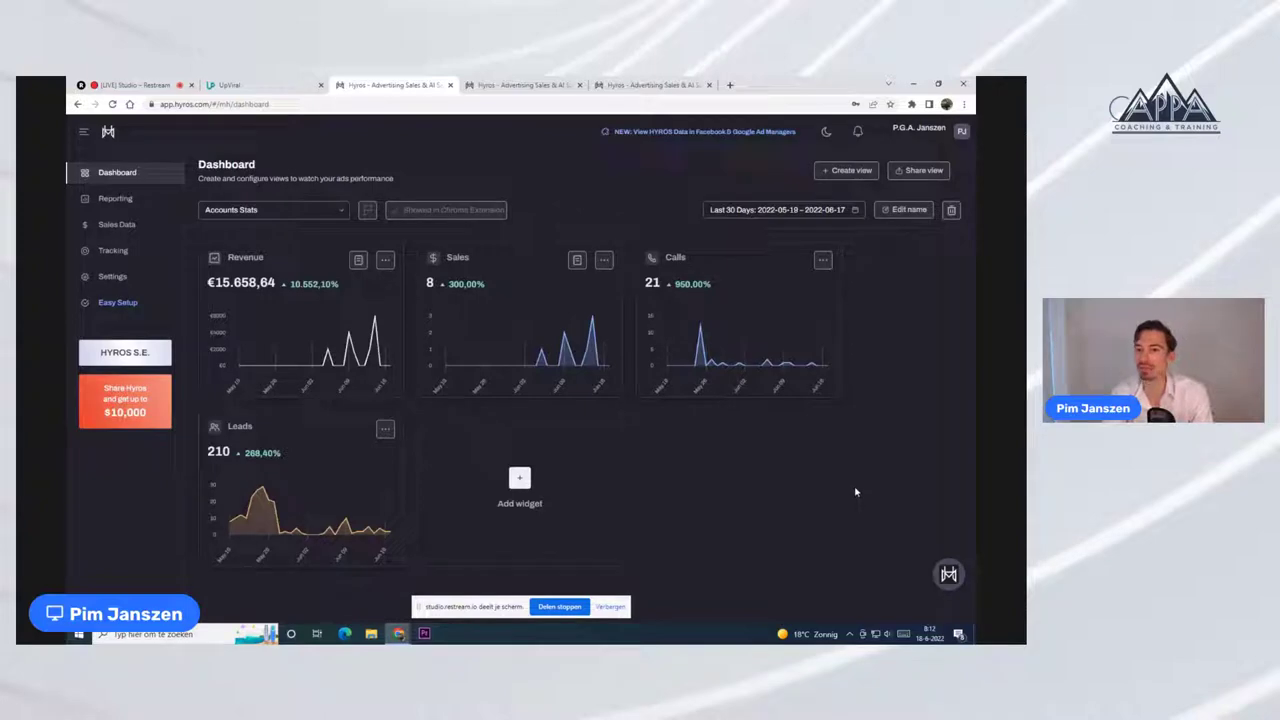
- Apply the Last 30 Days date range to the Accounts Stats dashboard
left_click(778, 212)
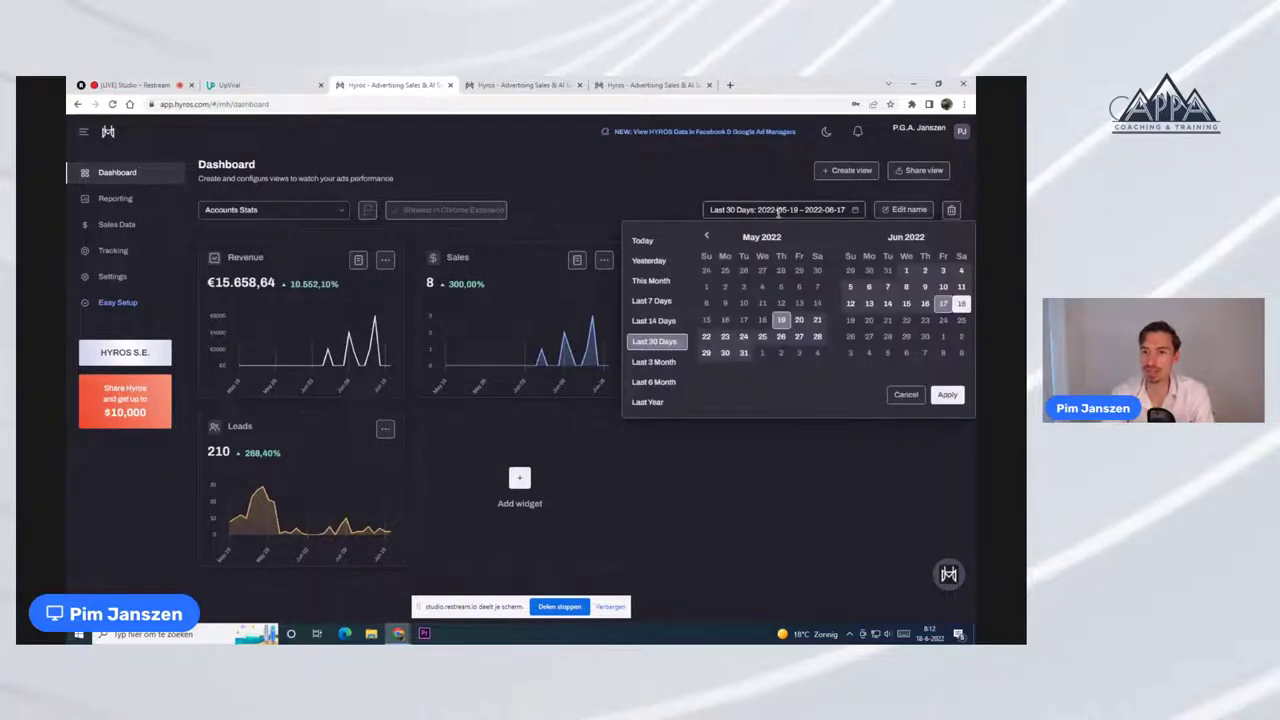
left_click(659, 346)
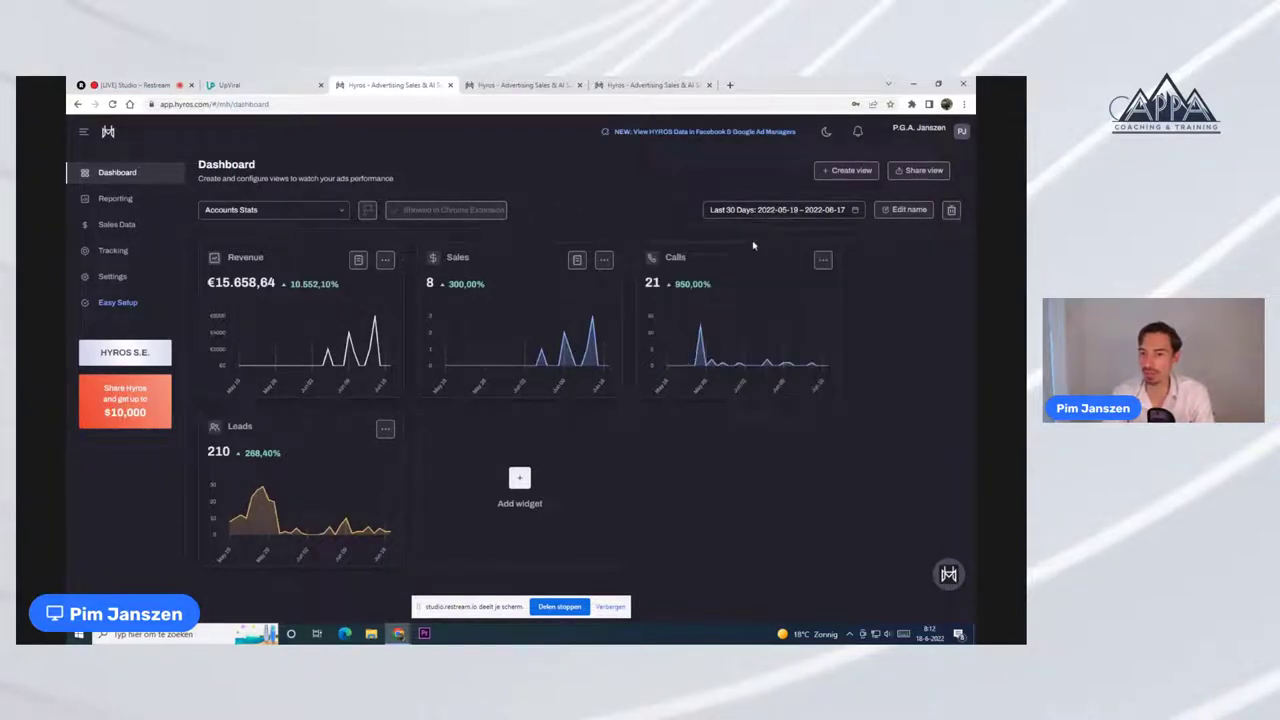
left_click(777, 209)
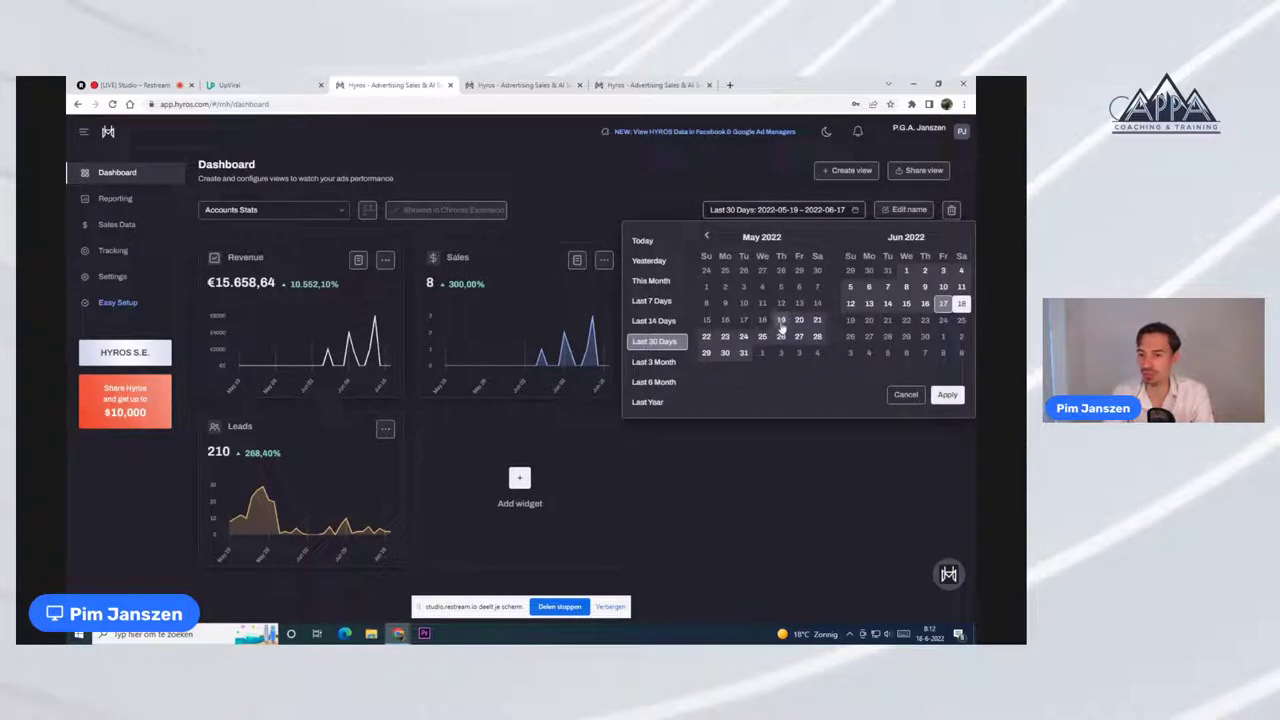
left_click(947, 395)
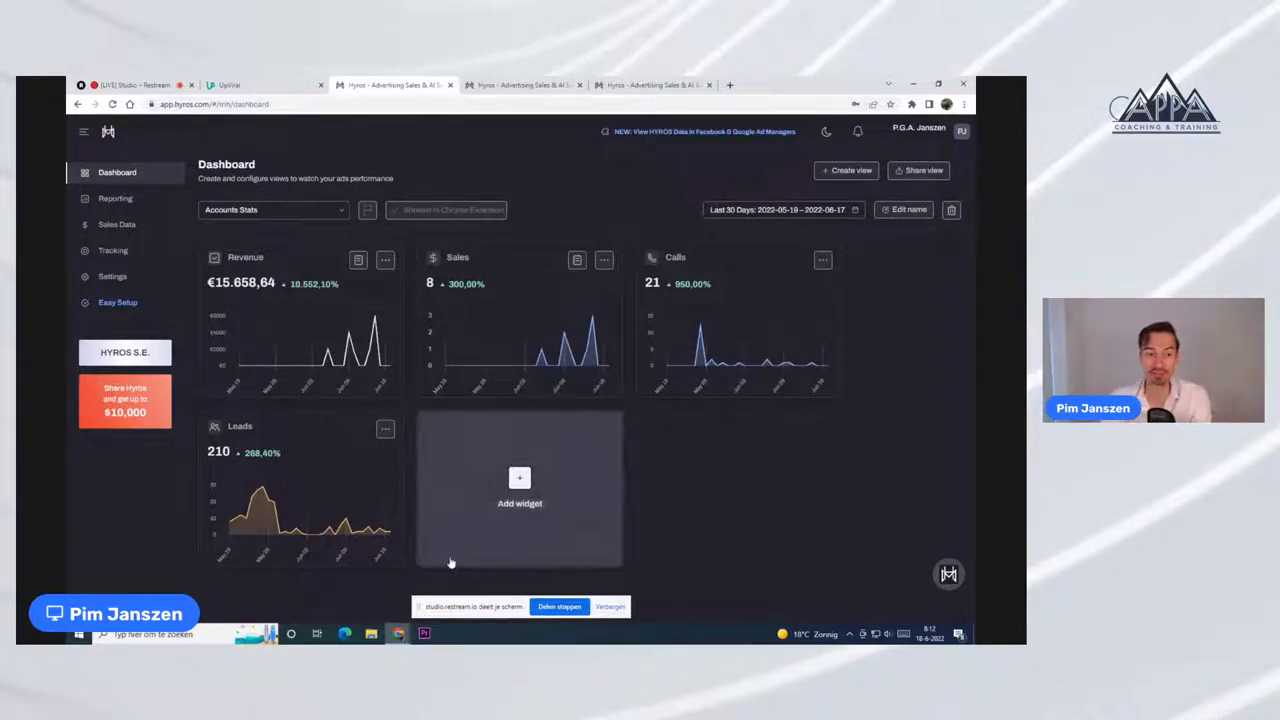
- Examine the Leads, Calls, Sales and Revenue figures and the leads chart on the dashboard
left_click_drag(208, 451, 233, 453)
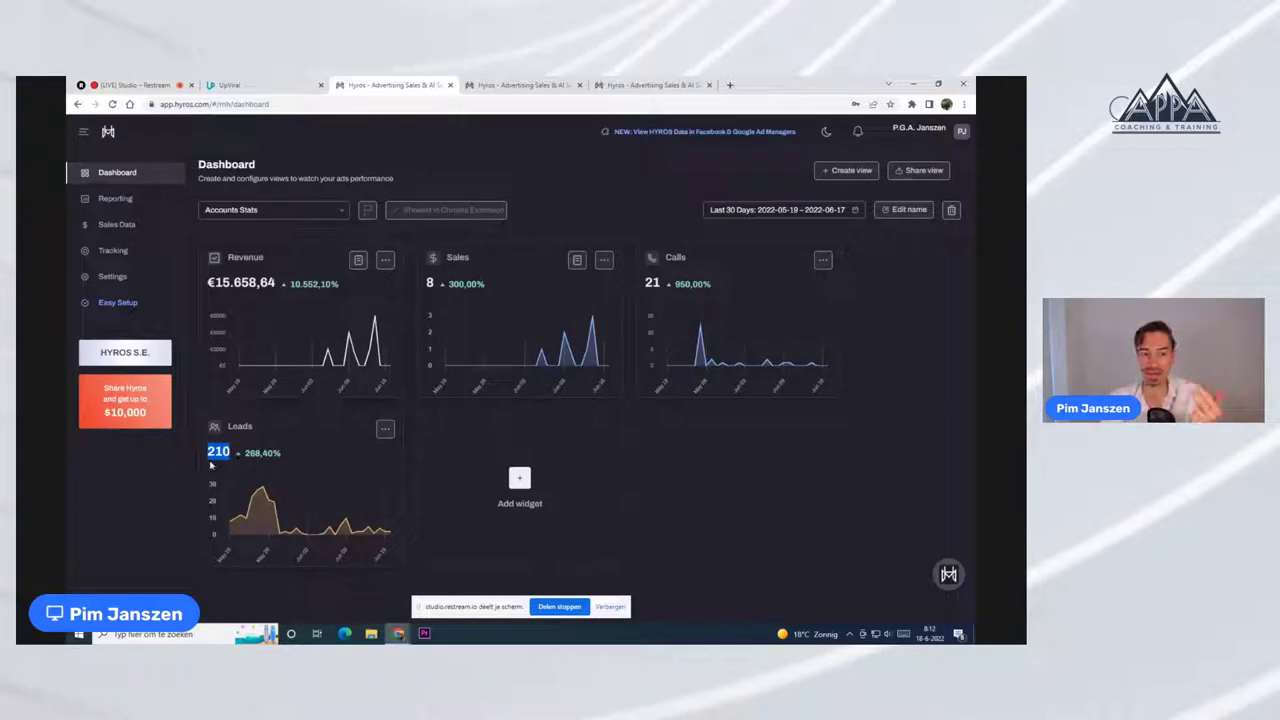
left_click(209, 453)
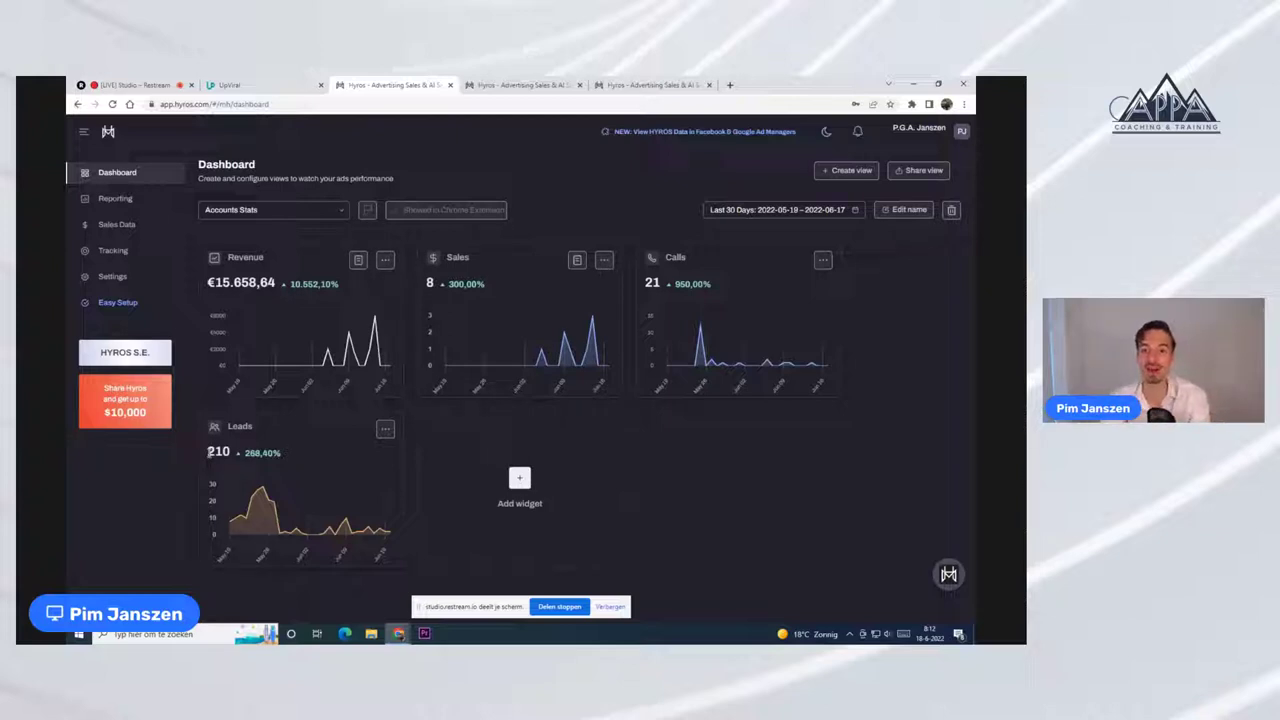
left_click_drag(209, 451, 229, 452)
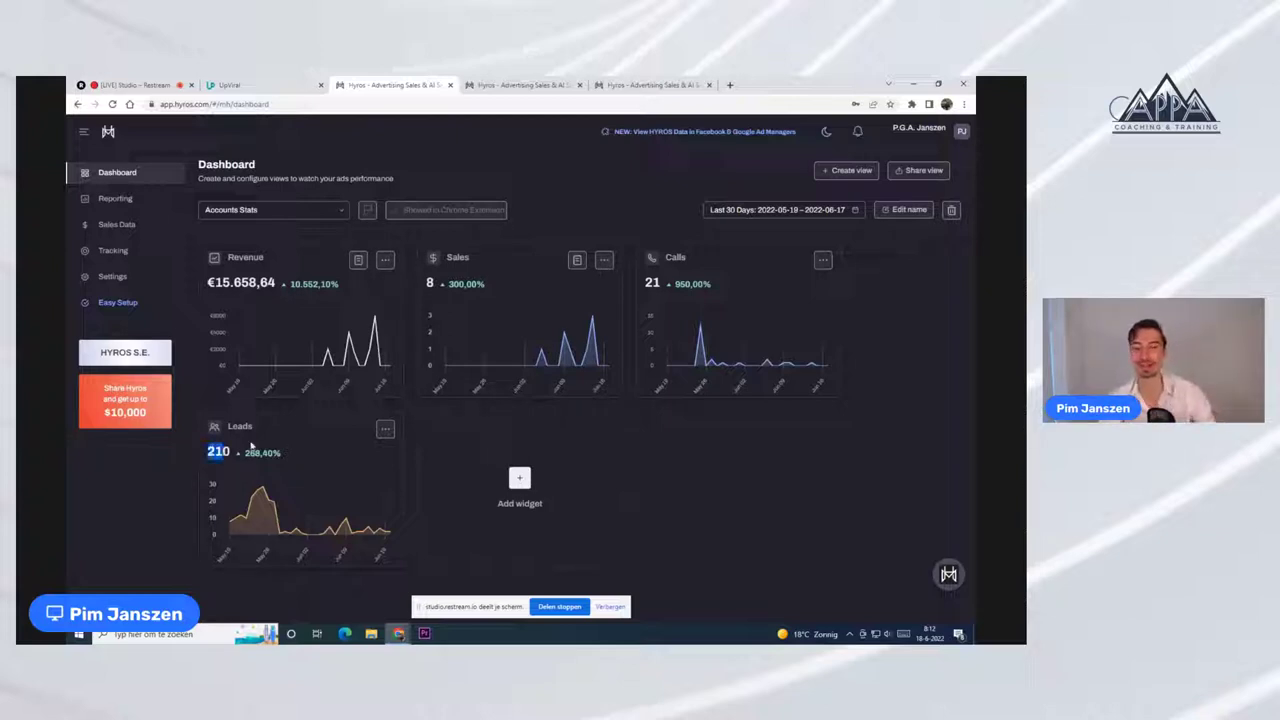
left_click_drag(646, 282, 661, 283)
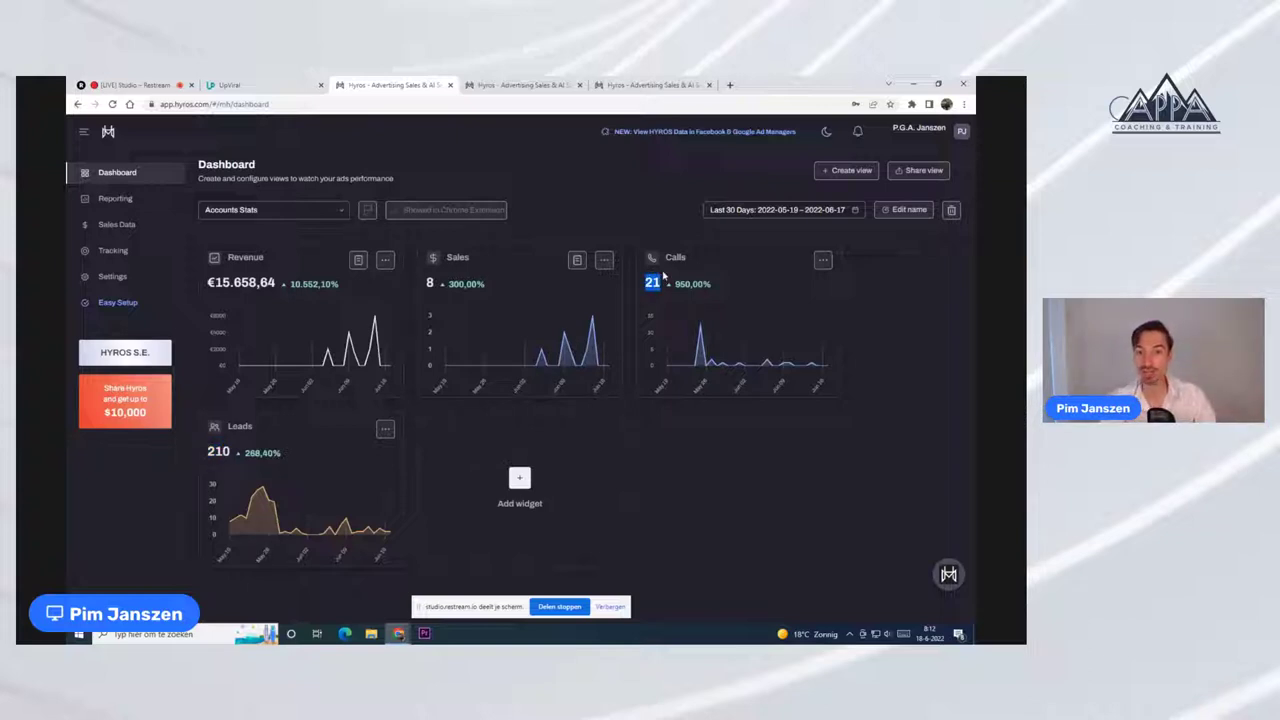
left_click_drag(425, 282, 436, 285)
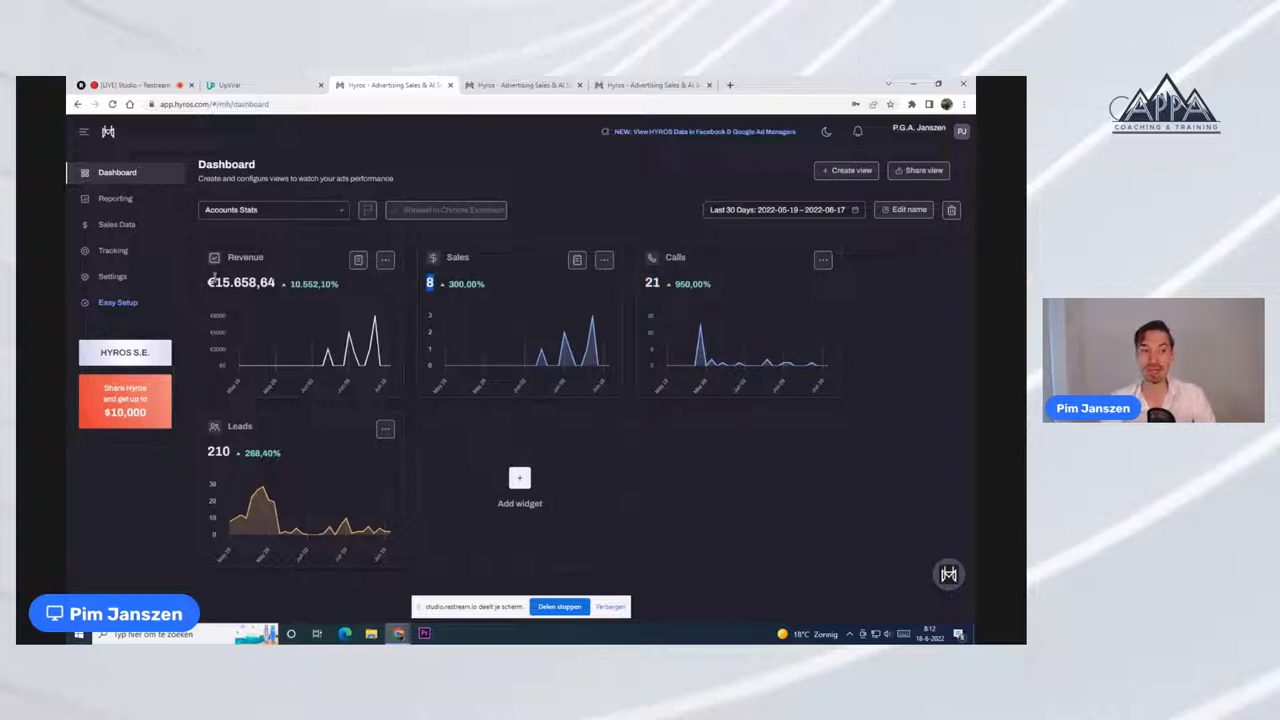
left_click_drag(208, 283, 246, 284)
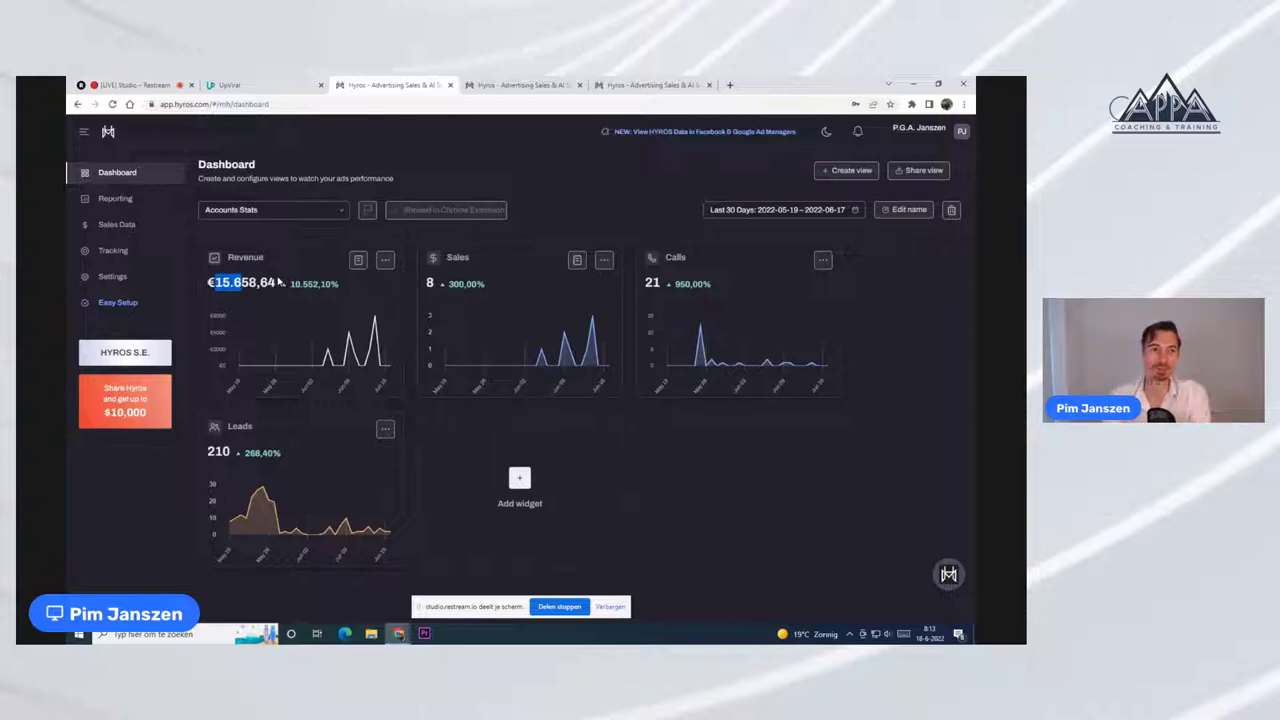
left_click(232, 283)
left_click_drag(220, 283, 273, 283)
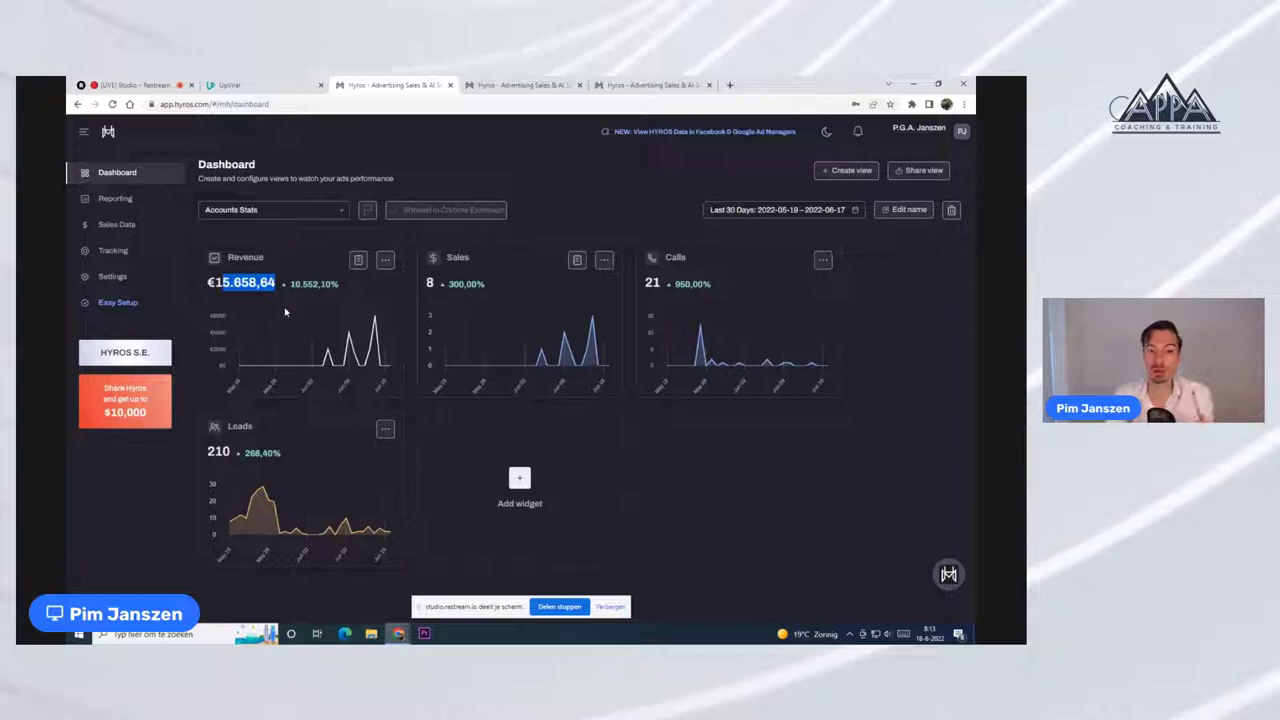
left_click(236, 281)
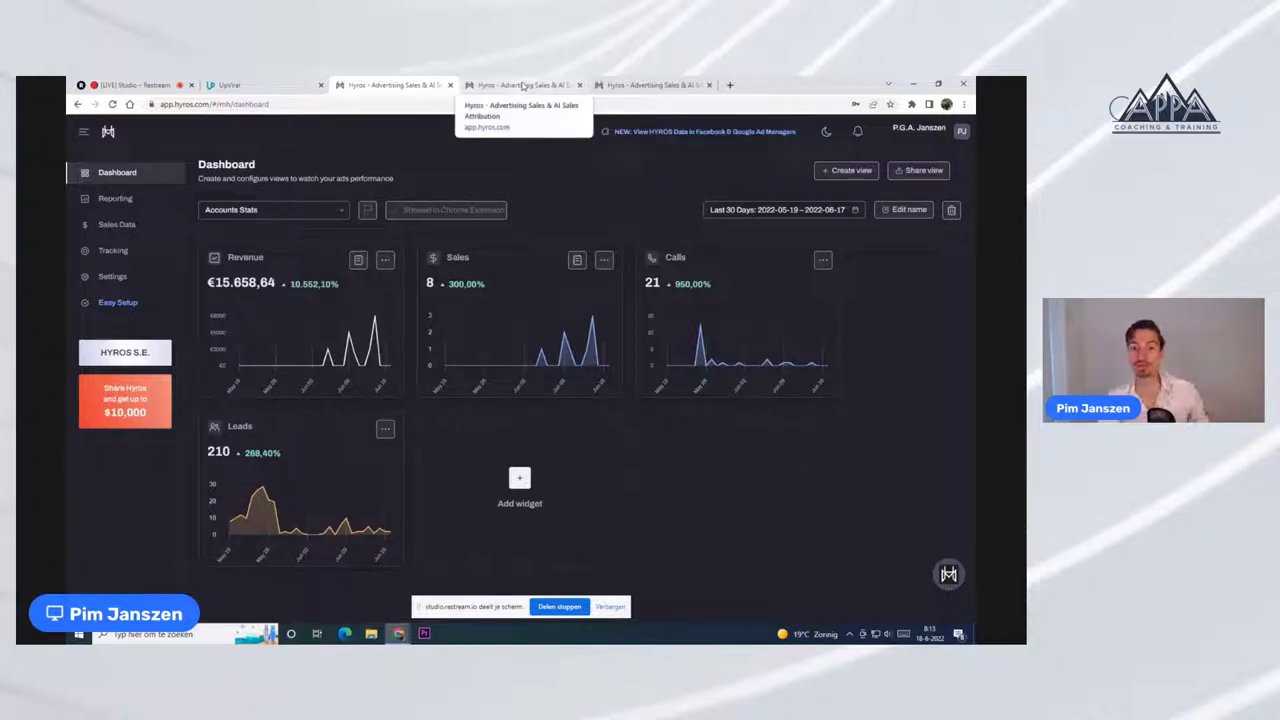
double_click(216, 451)
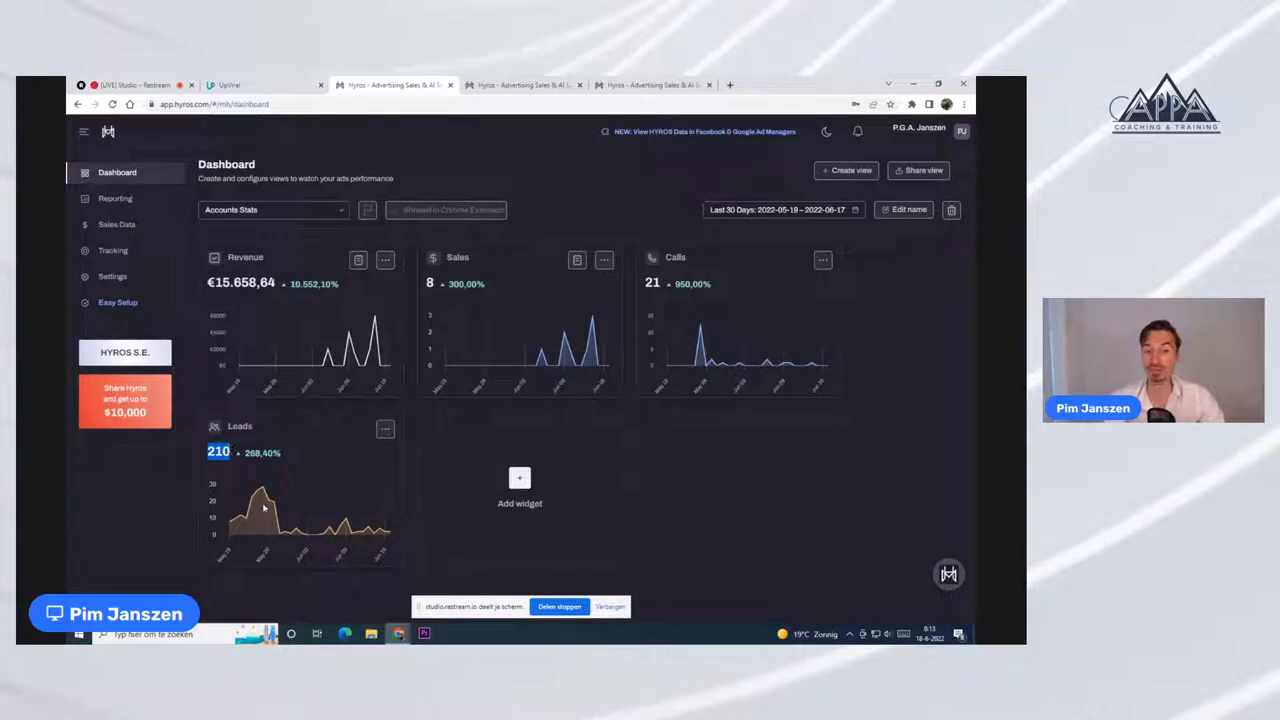
mouse_move(266, 503)
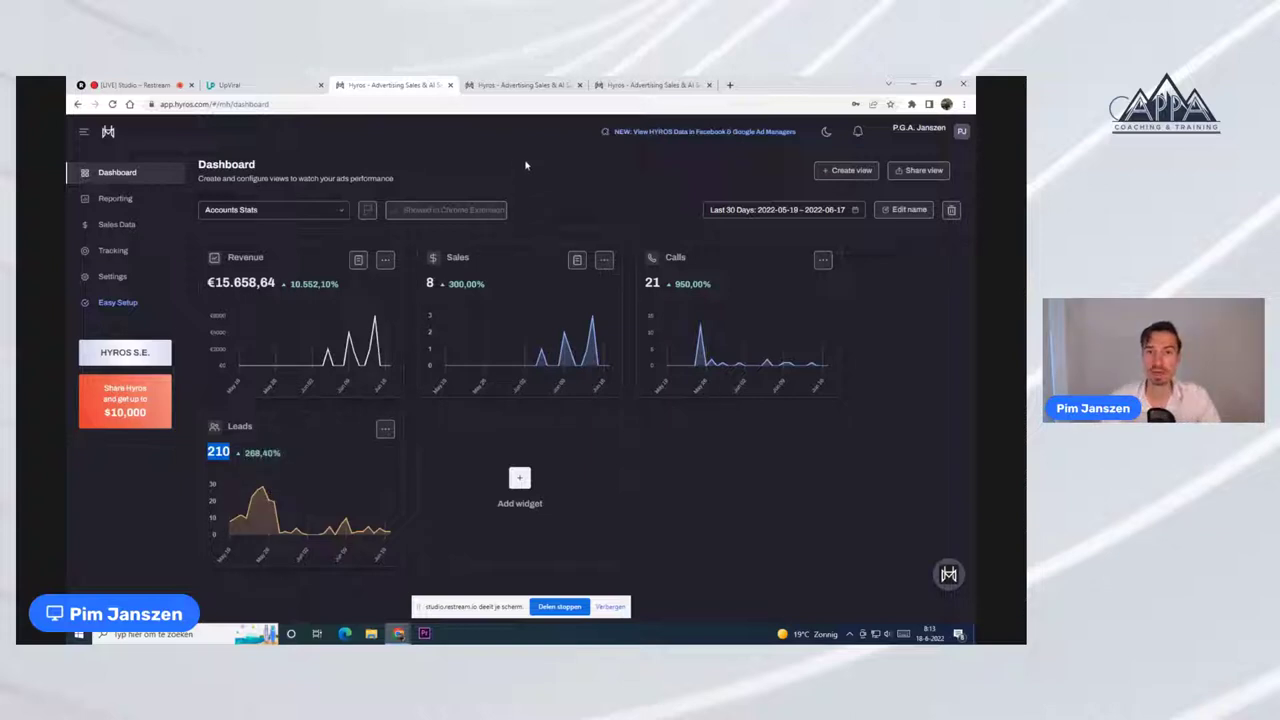
- Switch to the Last Click Report and review its traffic source table and total revenue
left_click(522, 84)
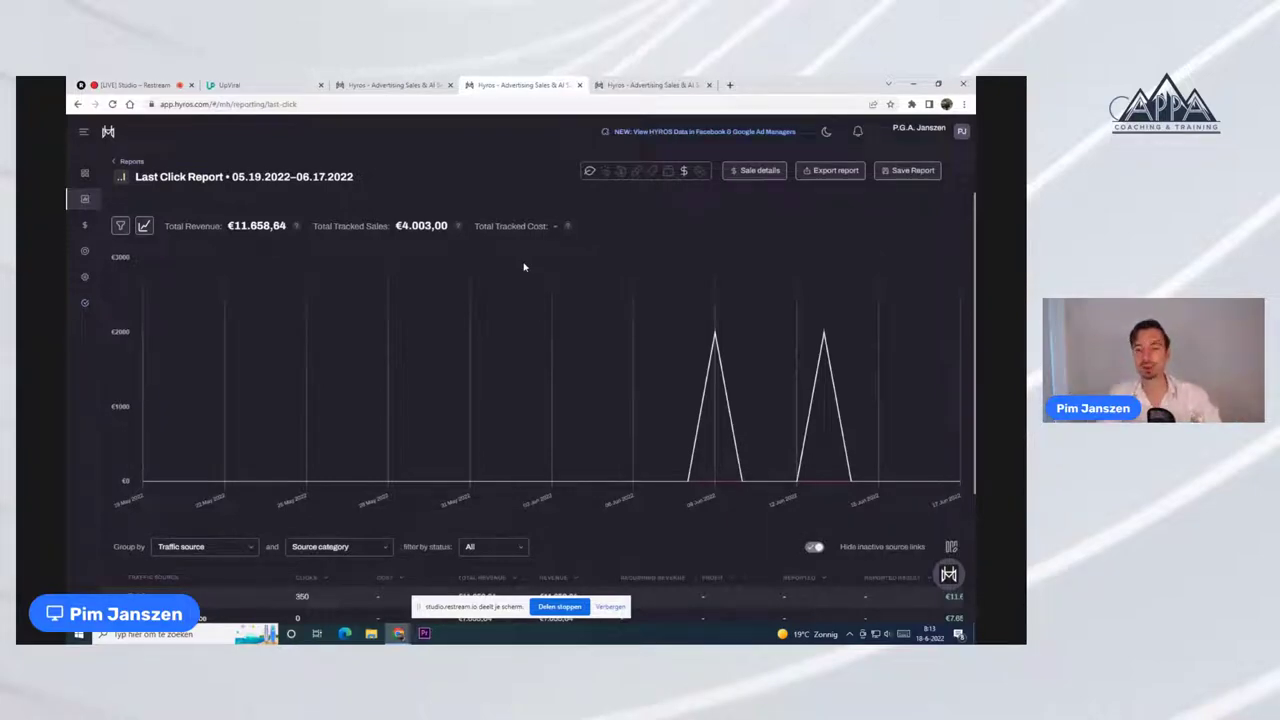
scroll(418, 360, "down", 2)
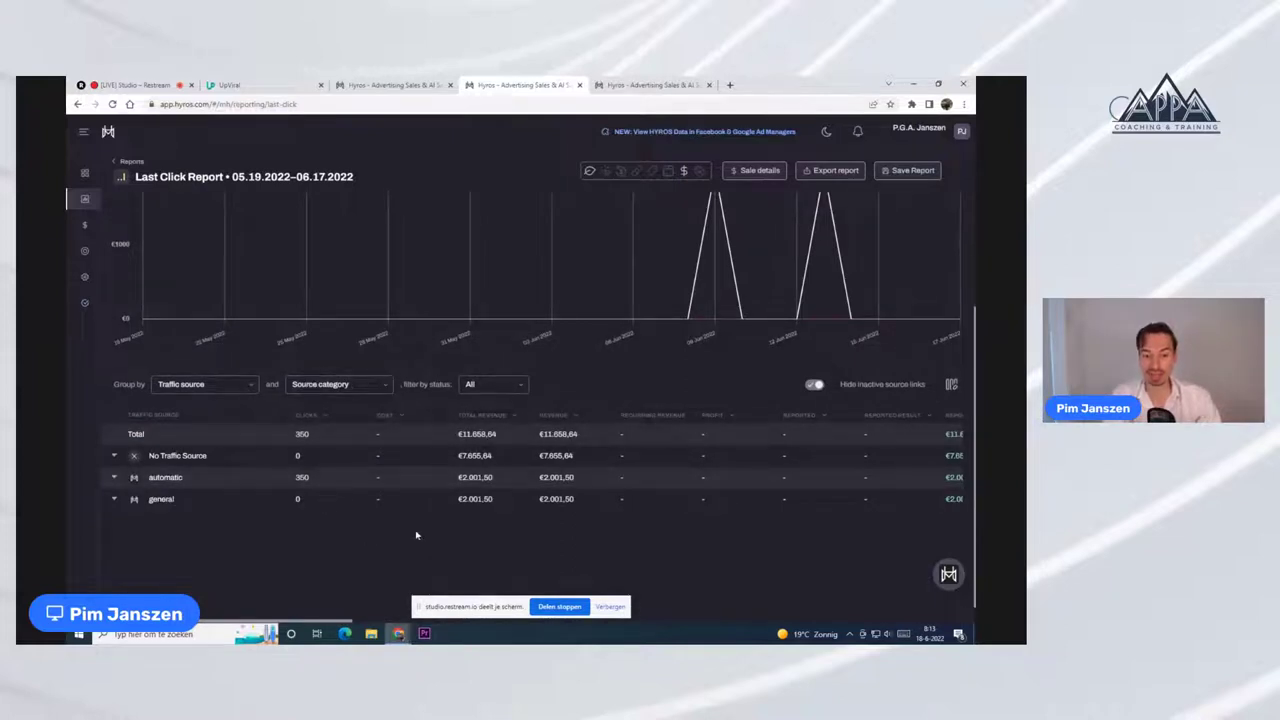
scroll(369, 440, "up", 2)
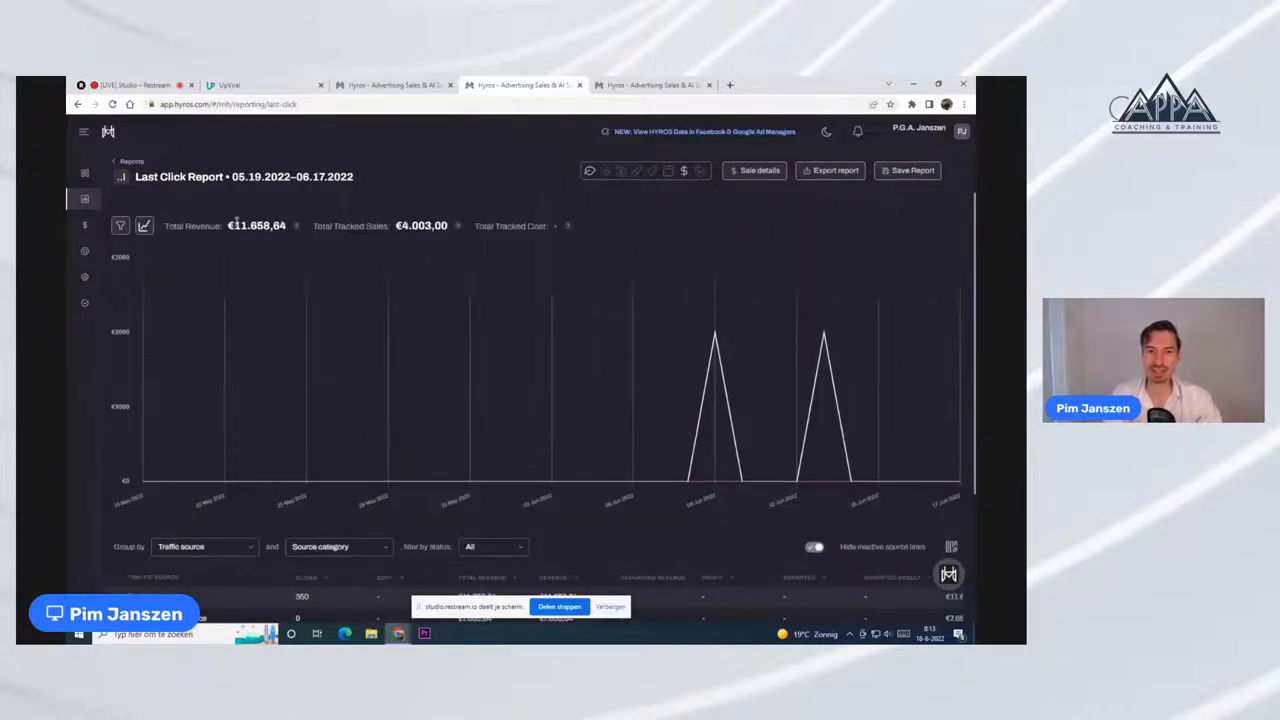
left_click_drag(229, 225, 268, 226)
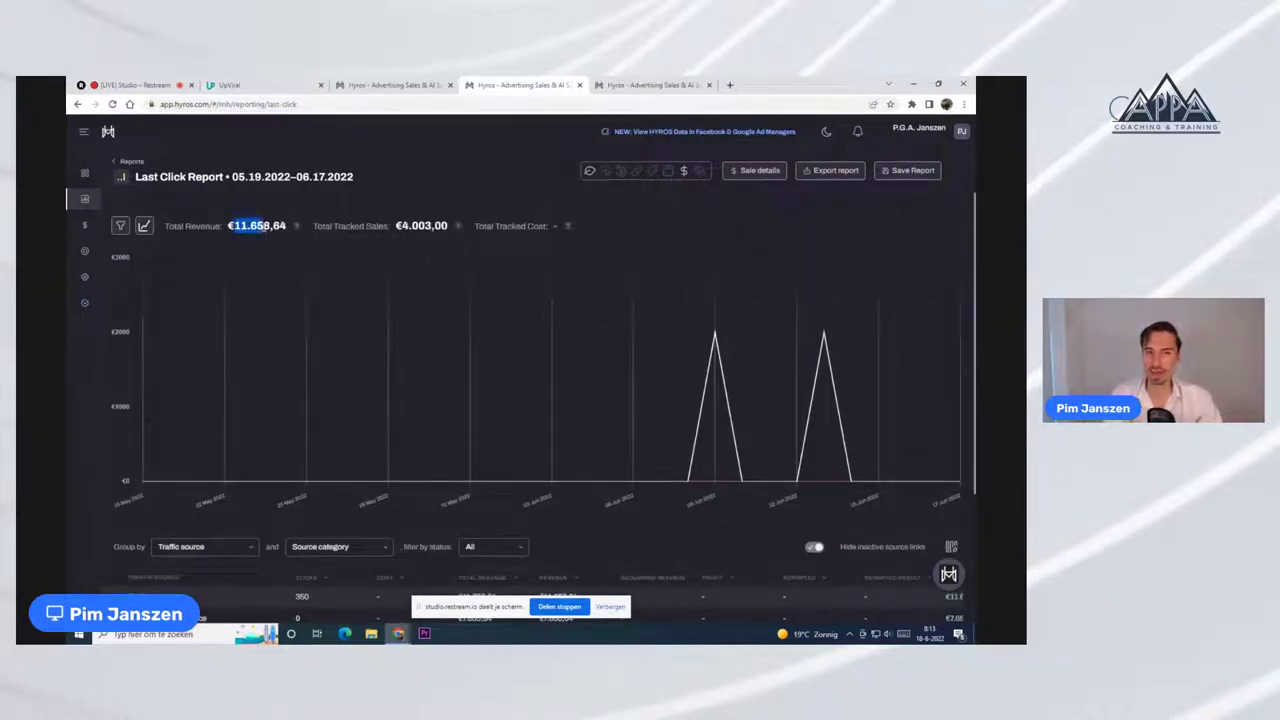
- Compare the total revenue in the Last Click Report with the revenue on the dashboard
left_click(655, 86)
left_click_drag(229, 226, 283, 227)
left_click(520, 85)
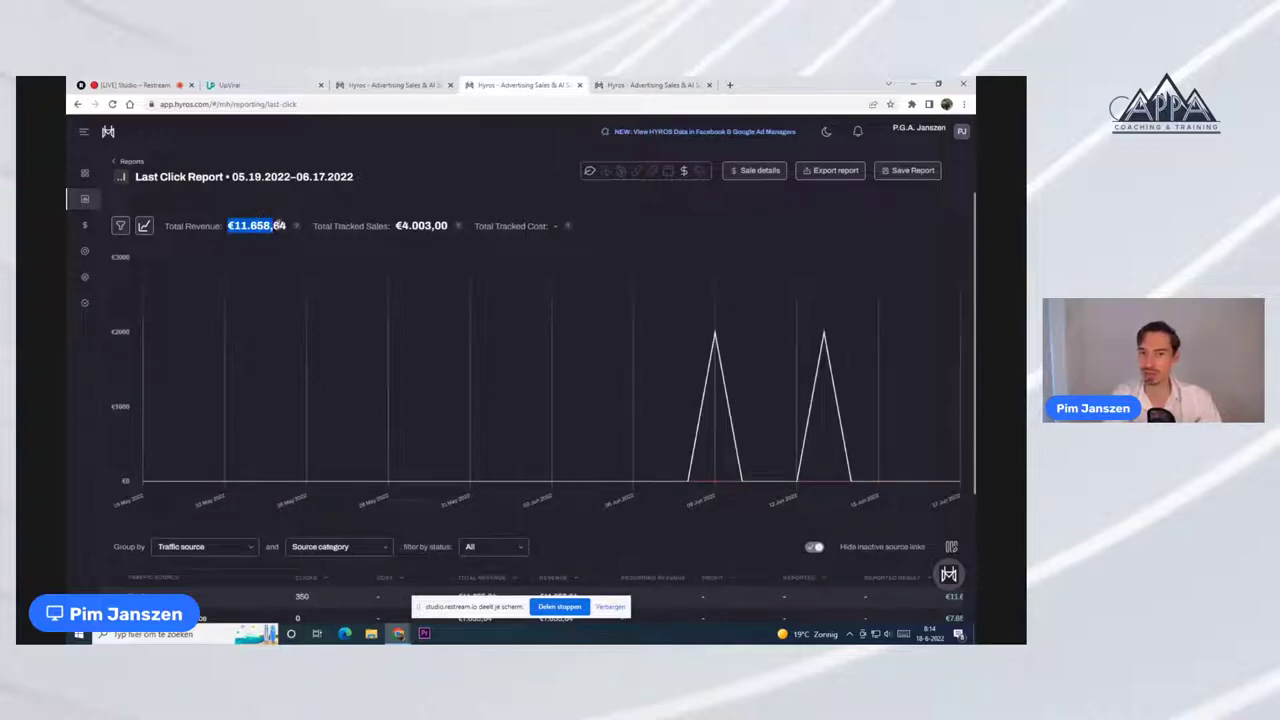
left_click(391, 85)
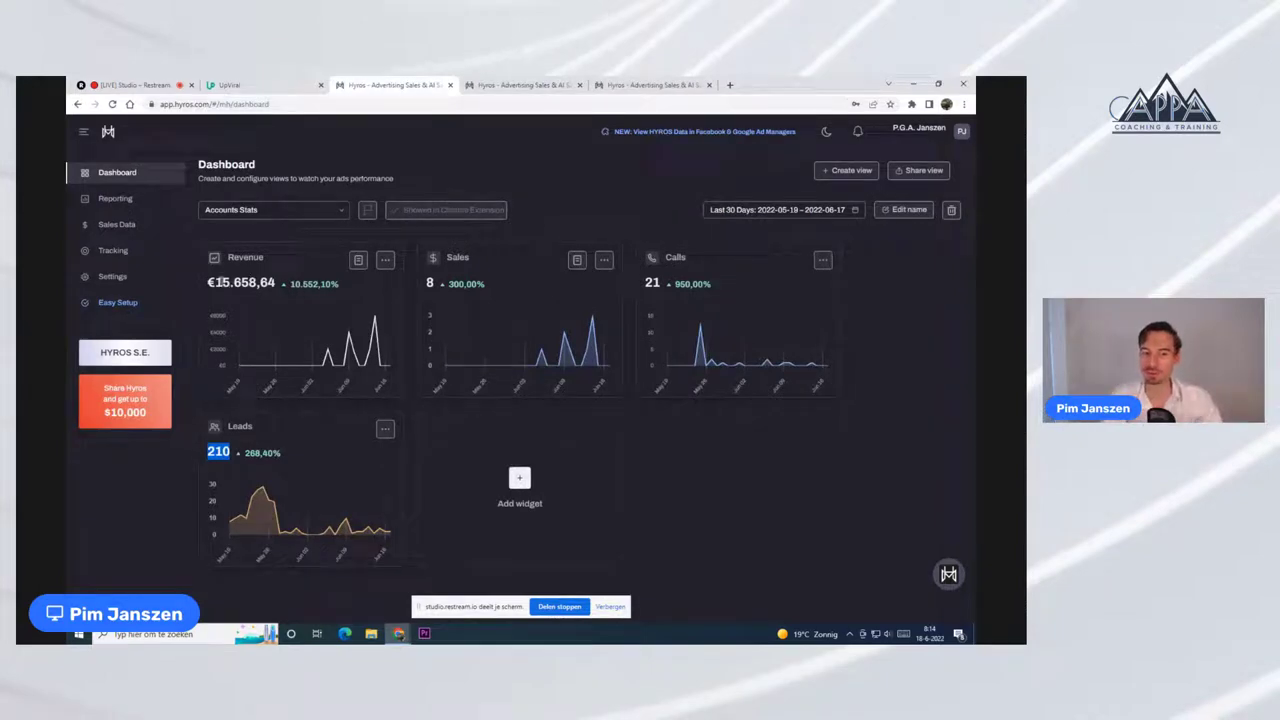
left_click_drag(218, 284, 235, 284)
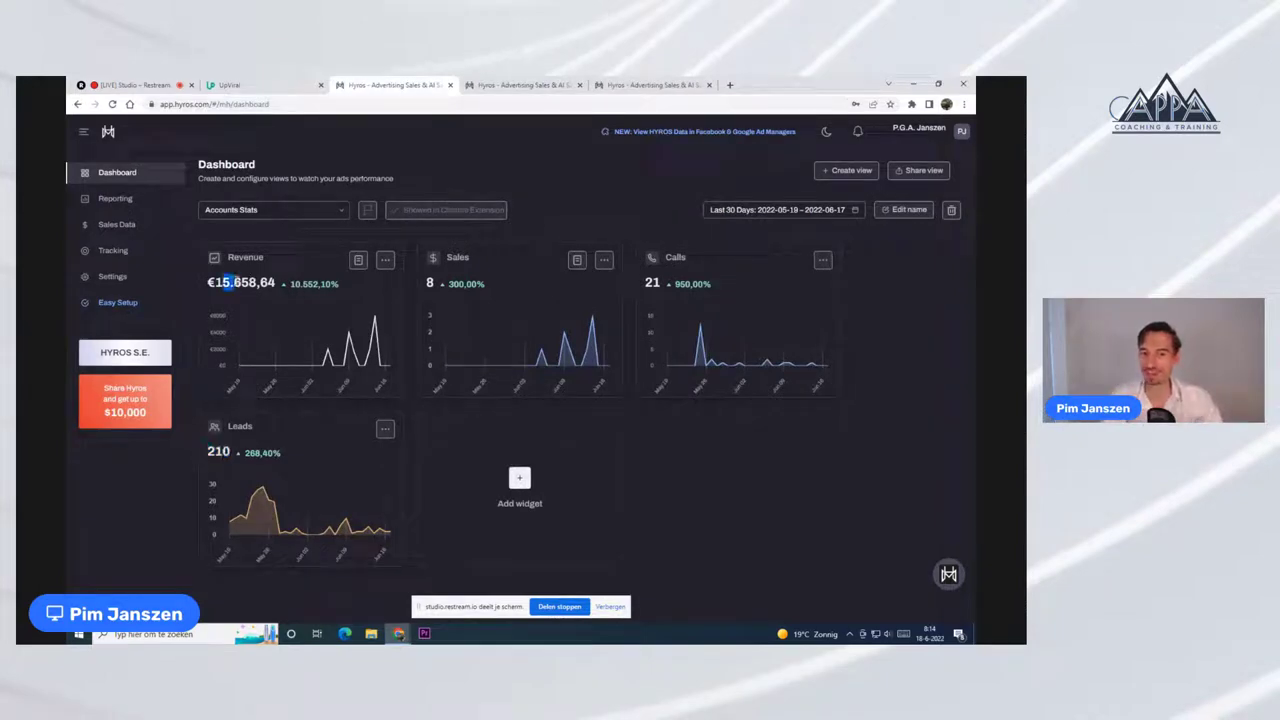
- Return to the Last Click Report and expand No Traffic Source and its No Source Category down to the source links
left_click(497, 84)
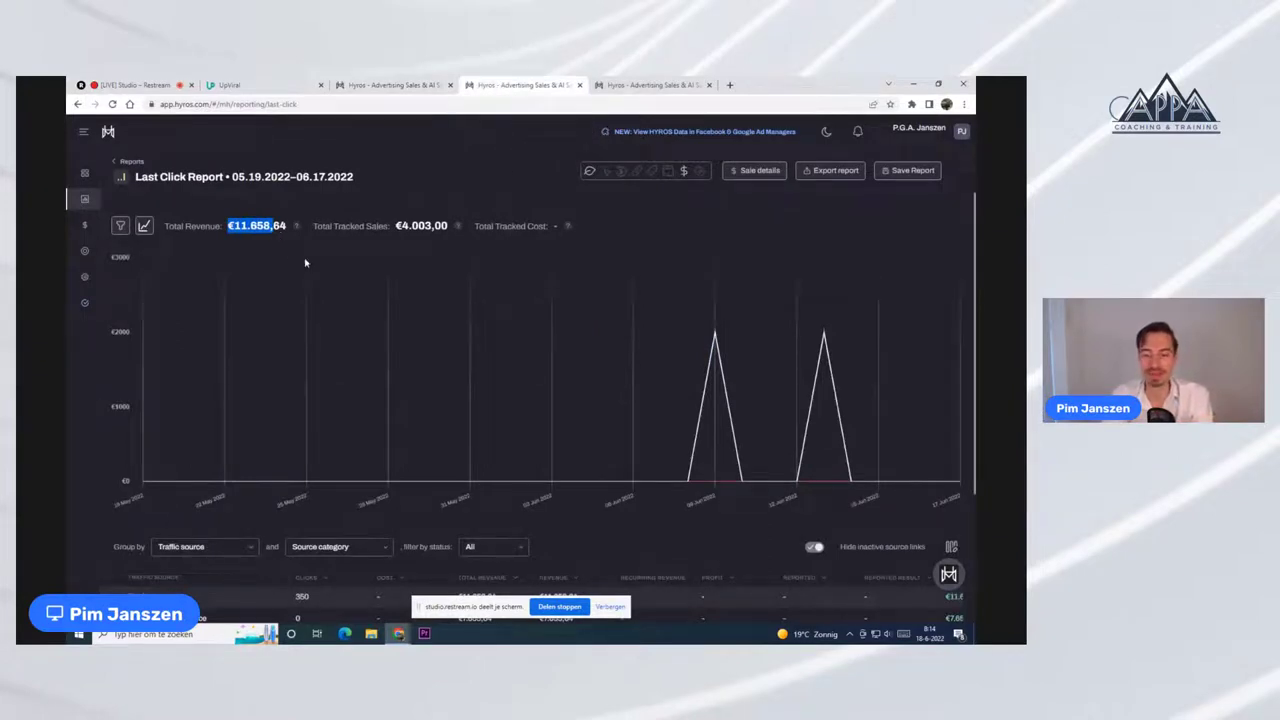
scroll(330, 280, "down", 3)
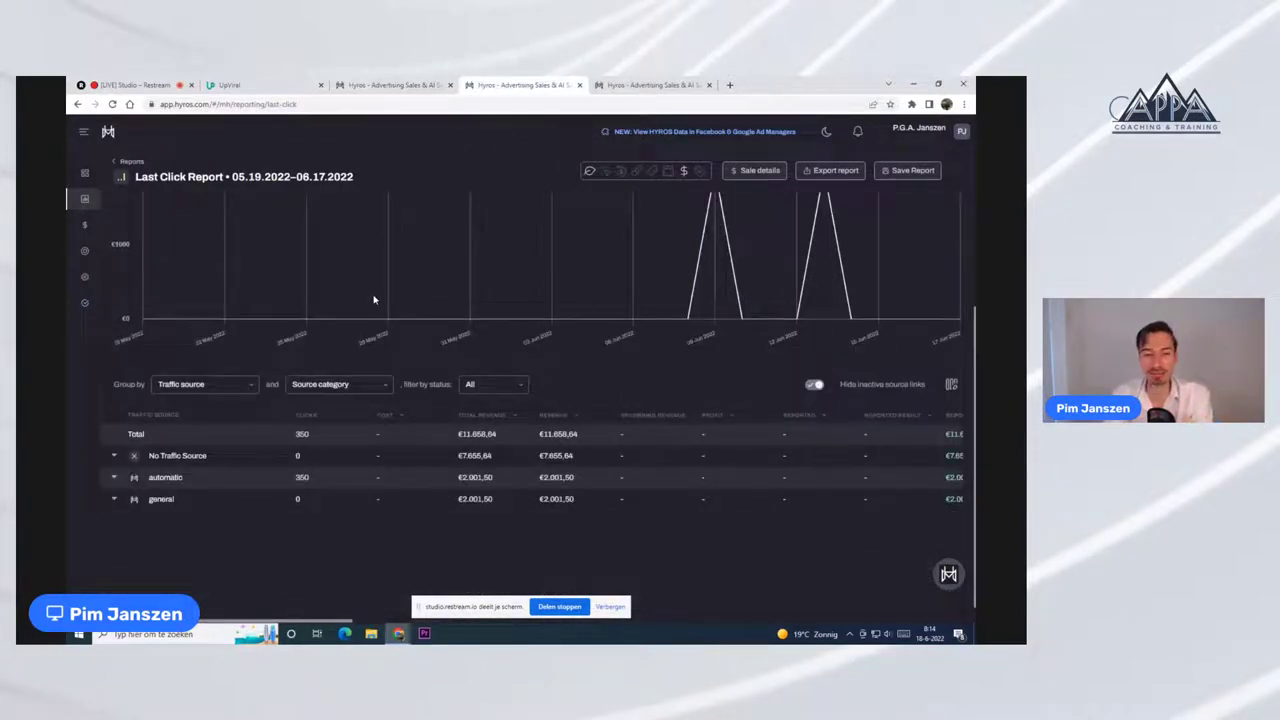
left_click(194, 461)
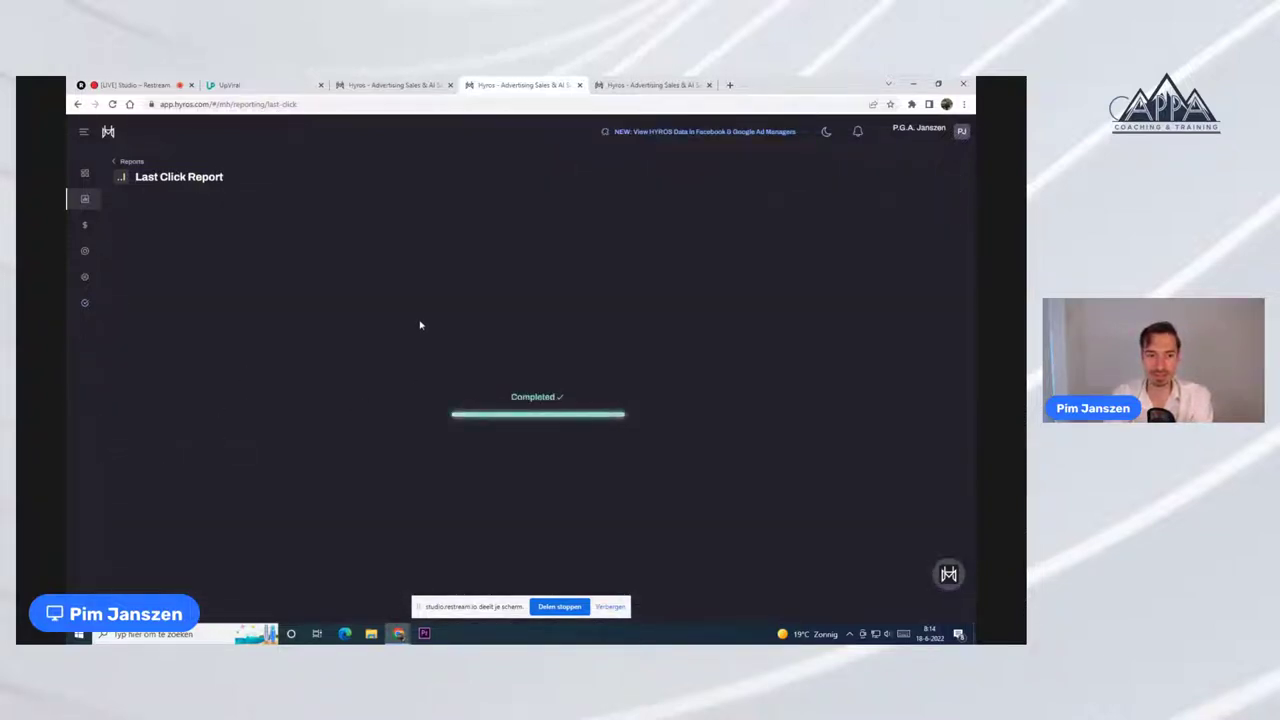
scroll(376, 400, "down", 1)
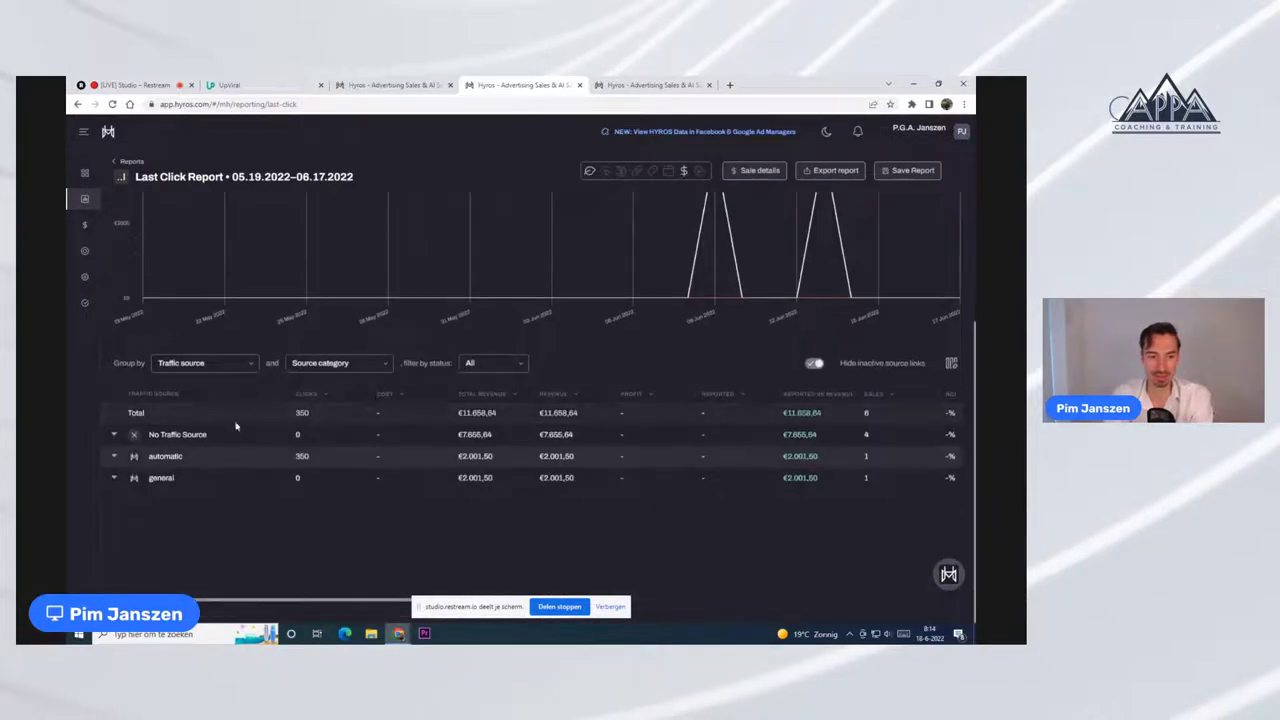
left_click(213, 443)
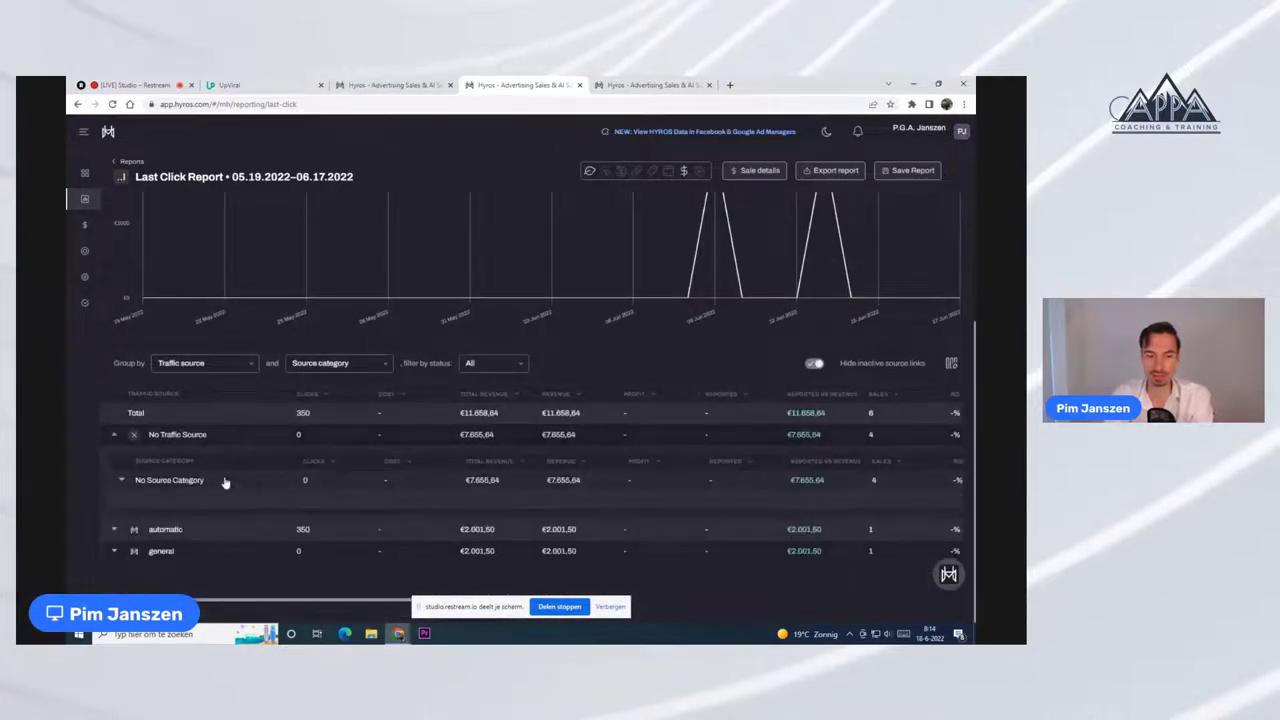
left_click(262, 480)
scroll(297, 470, "down", 1)
scroll(297, 462, "down", 1)
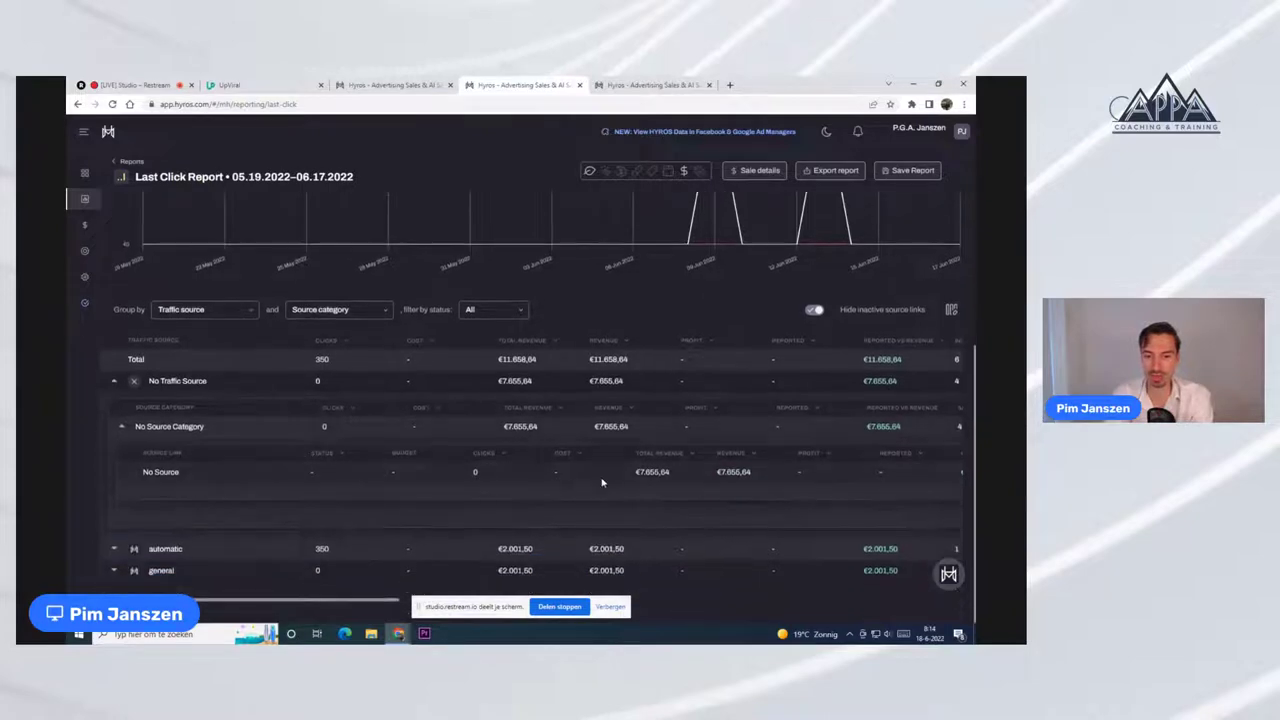
- Check the total revenue attributed to the No Source link
double_click(175, 471)
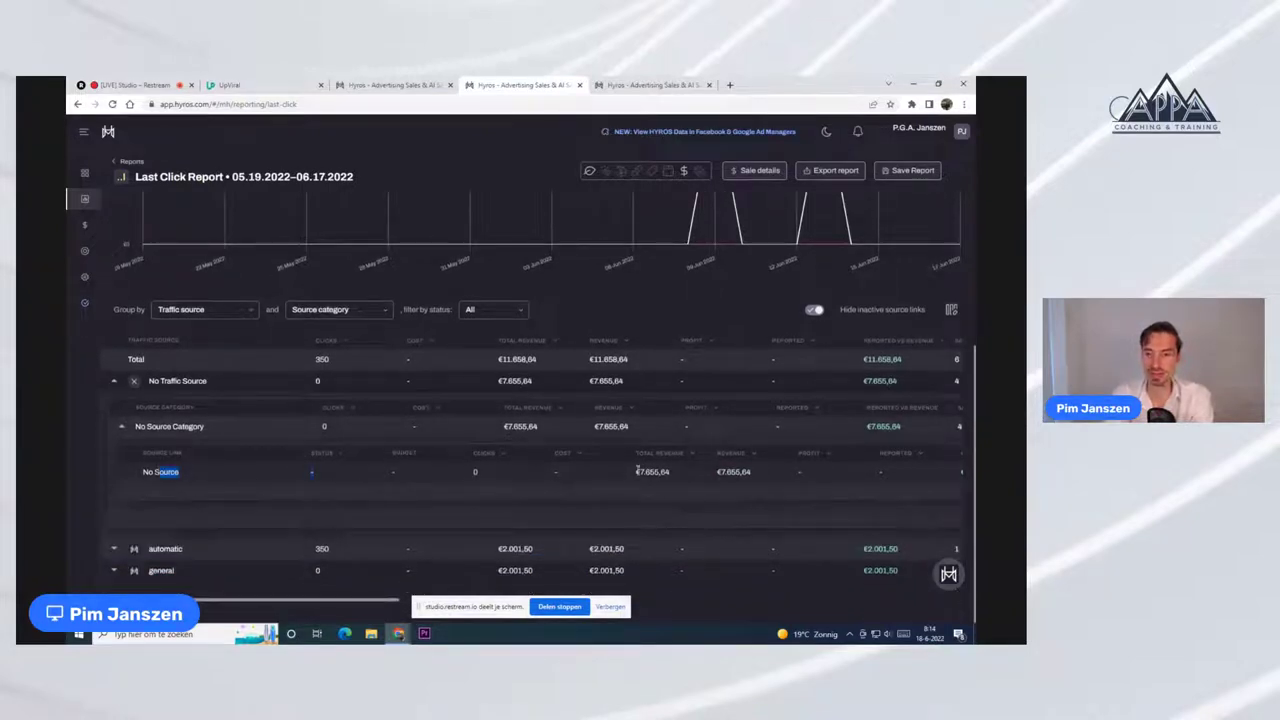
left_click_drag(636, 471, 690, 477)
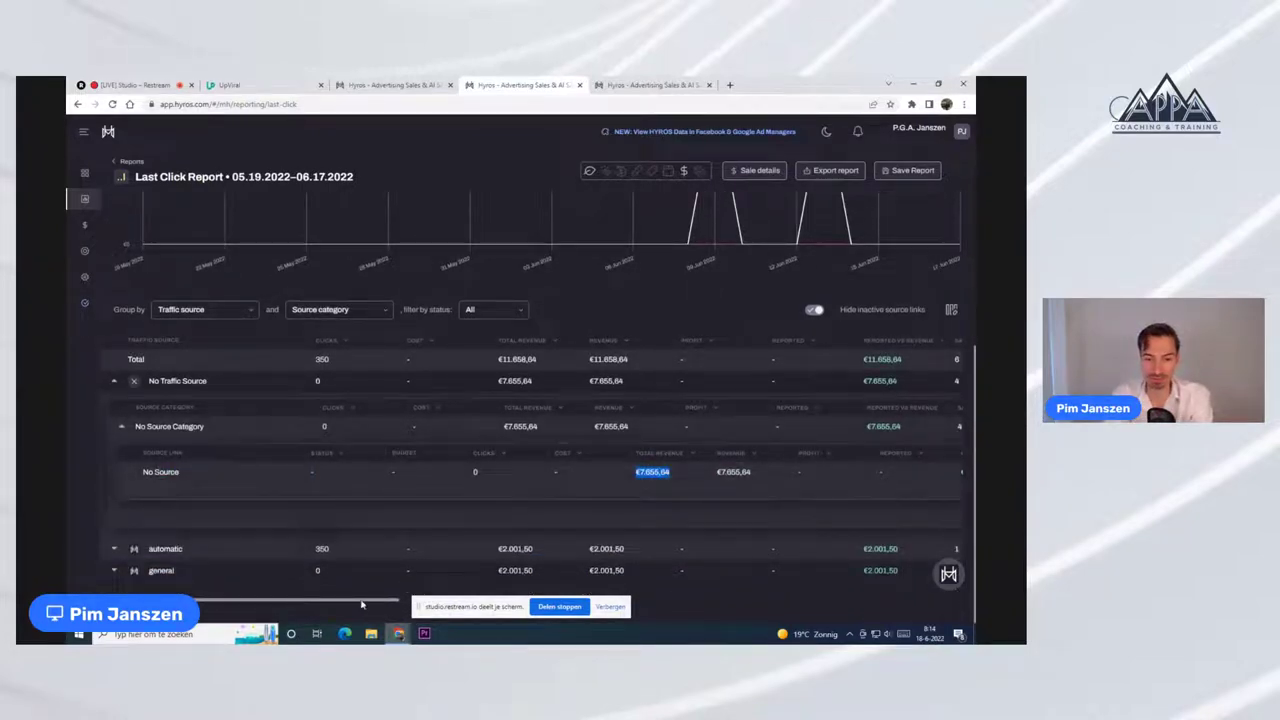
left_click_drag(365, 603, 404, 598)
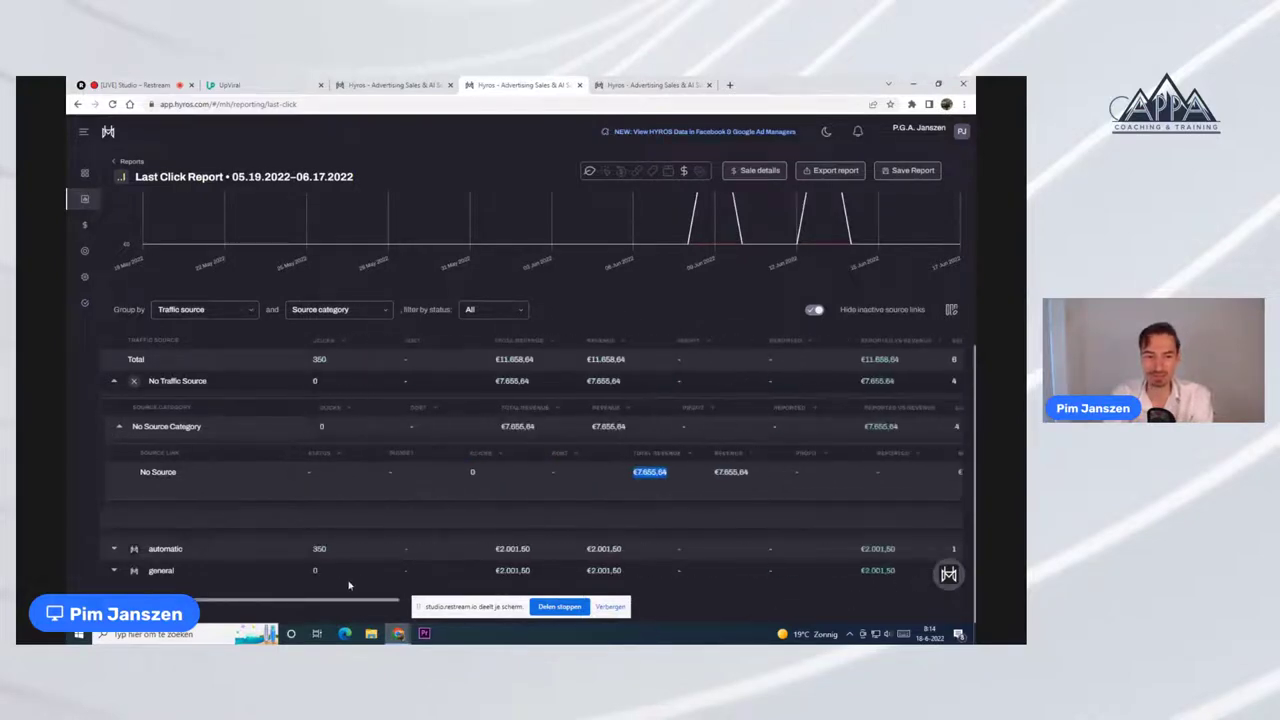
- Expand the automatic traffic source and its automatic category to list the source links
left_click(178, 550)
scroll(263, 491, "down", 1)
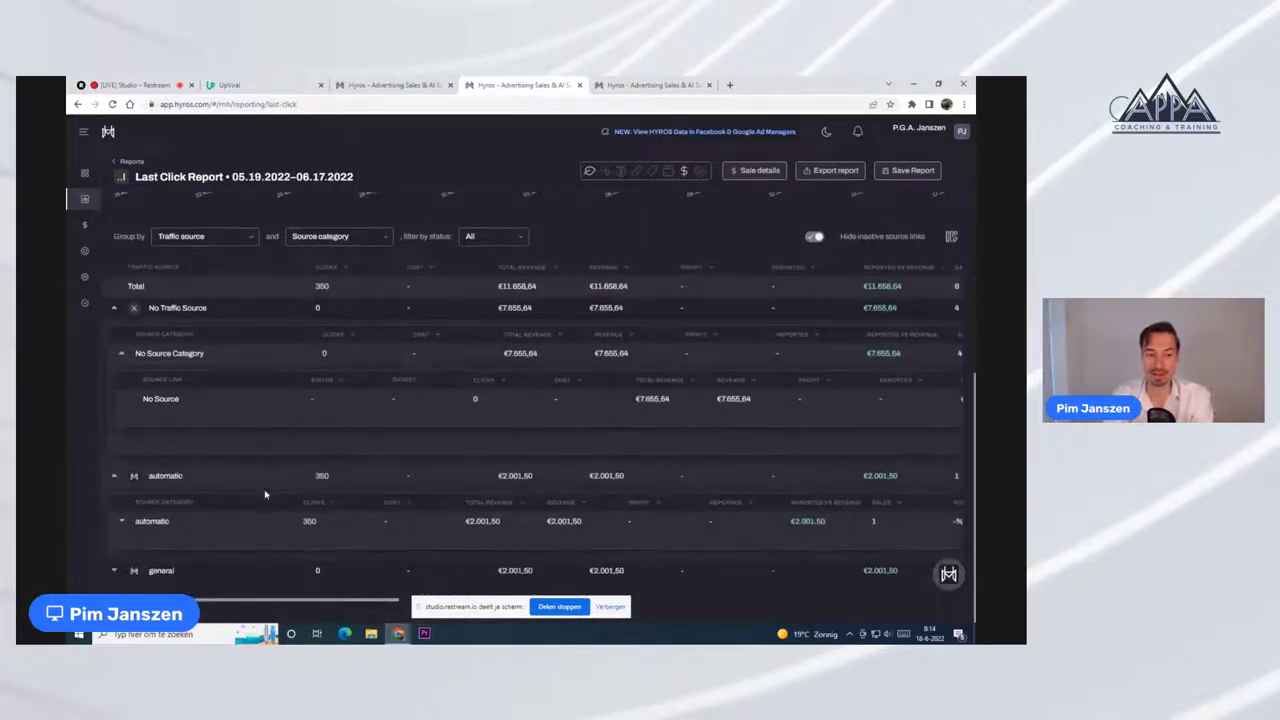
left_click(200, 524)
scroll(501, 361, "down", 3)
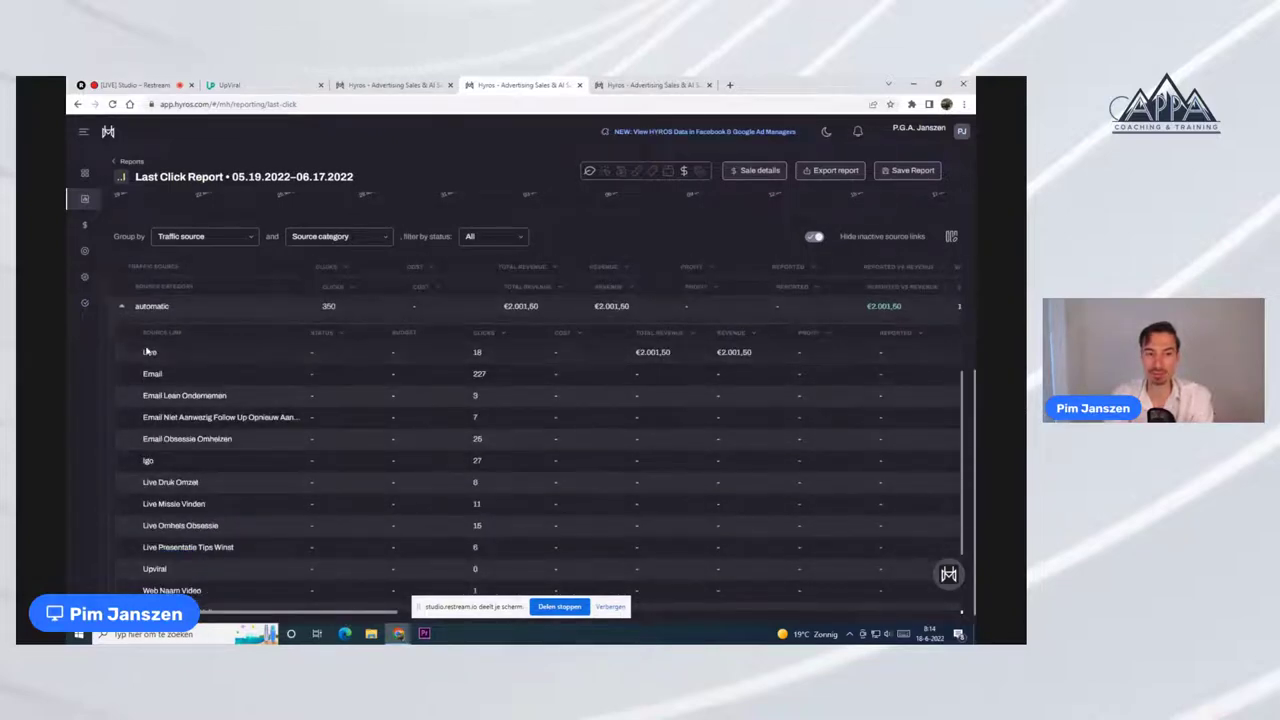
- Review the Live source links and the rest of the list under the automatic category
double_click(147, 352)
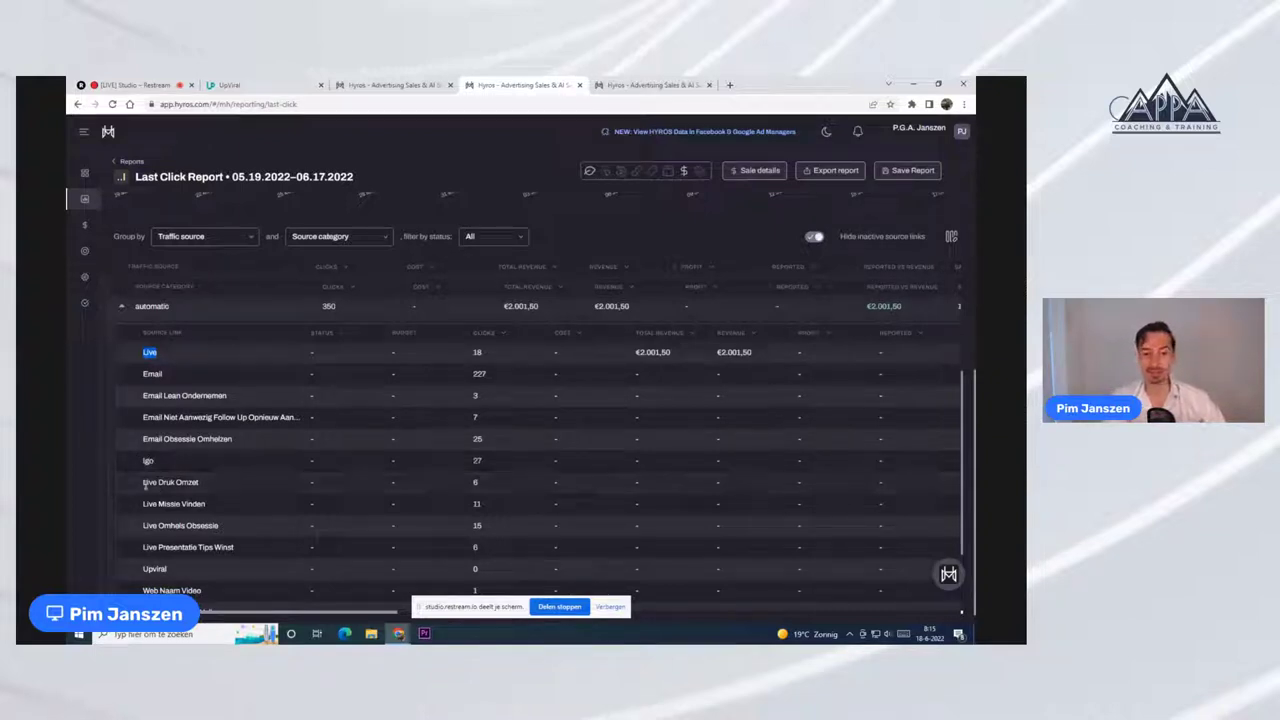
left_click_drag(143, 504, 177, 504)
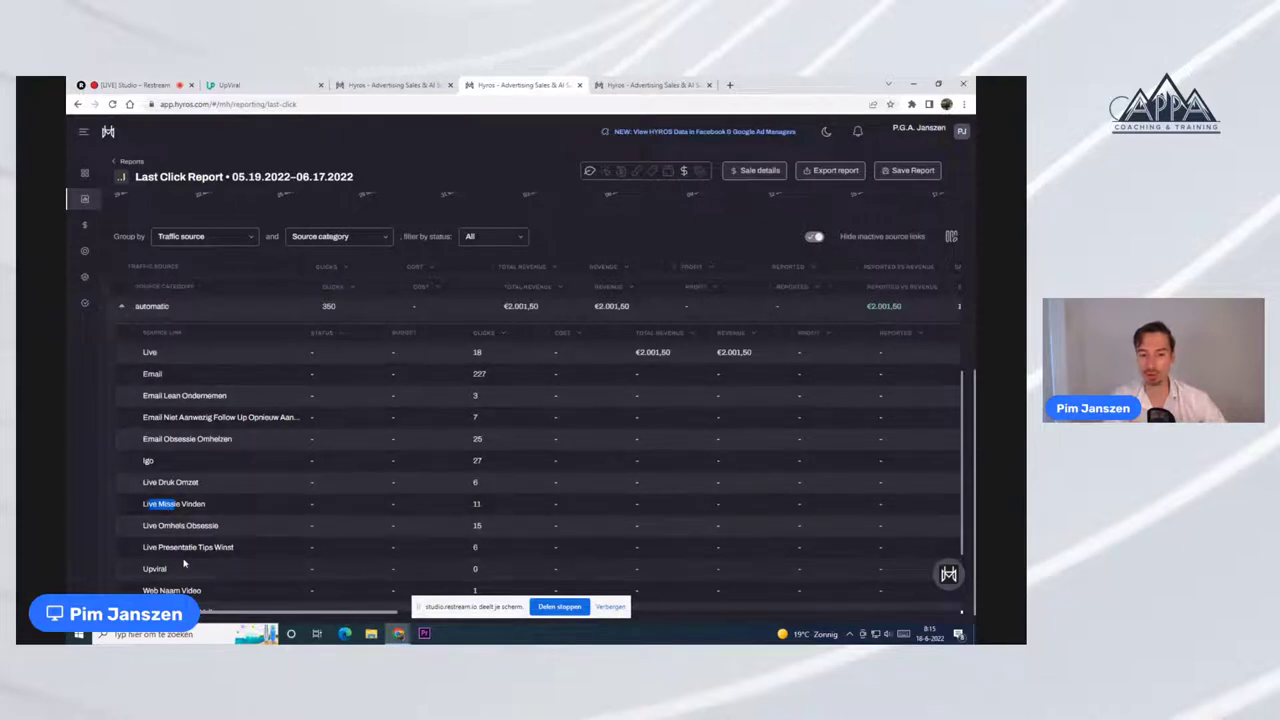
scroll(189, 549, "down", 1)
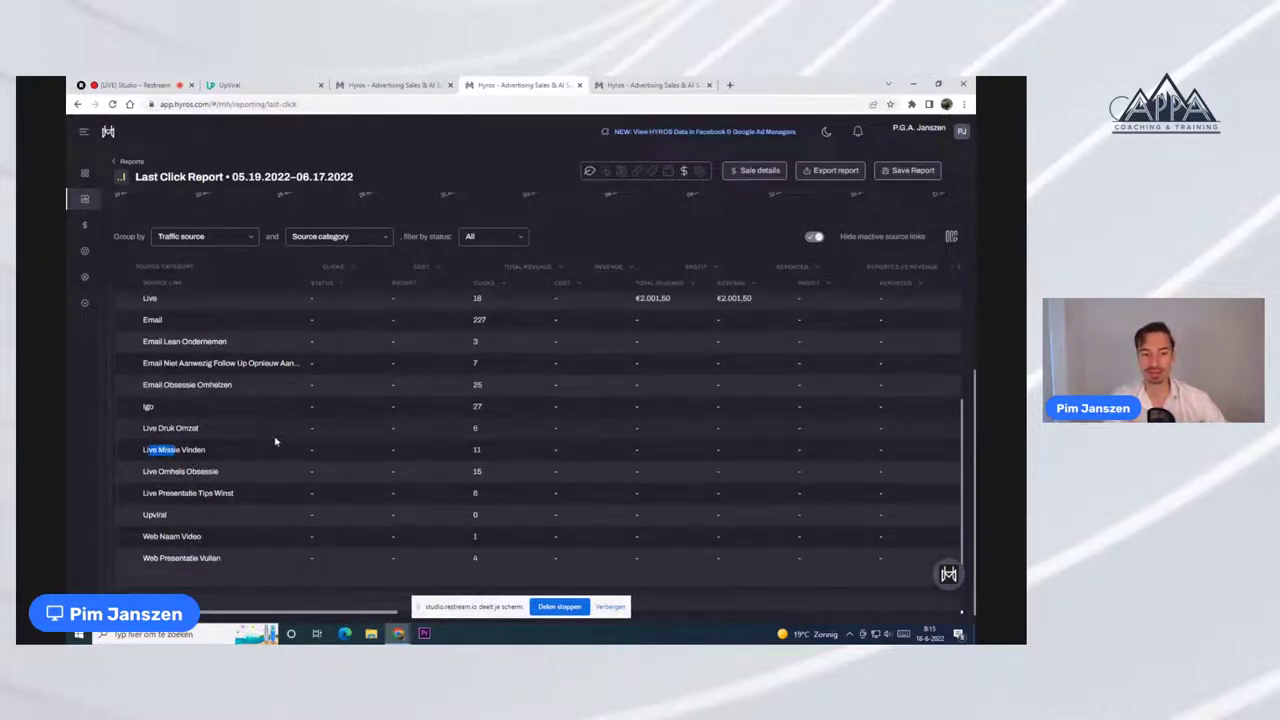
- Check the click counts of the Upviral, Web Naam Video and Web Presentatie Vullen source links
scroll(278, 480, "down", 1)
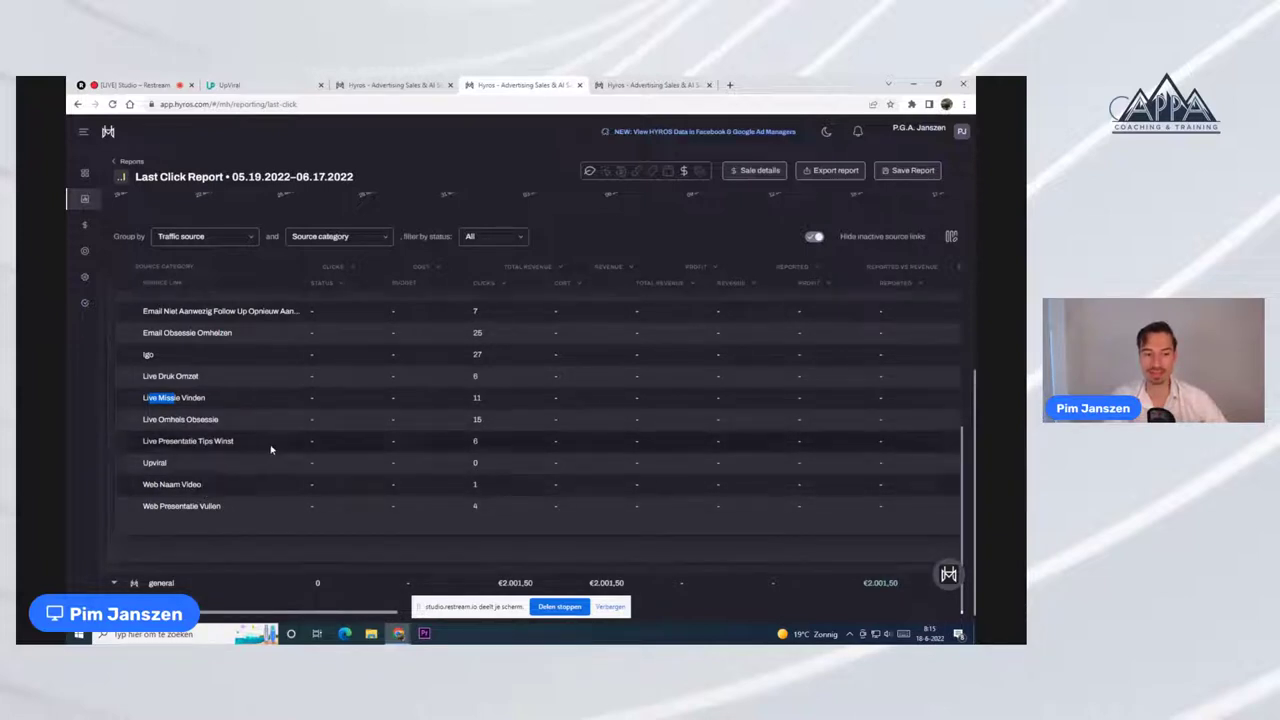
left_click_drag(147, 462, 474, 465)
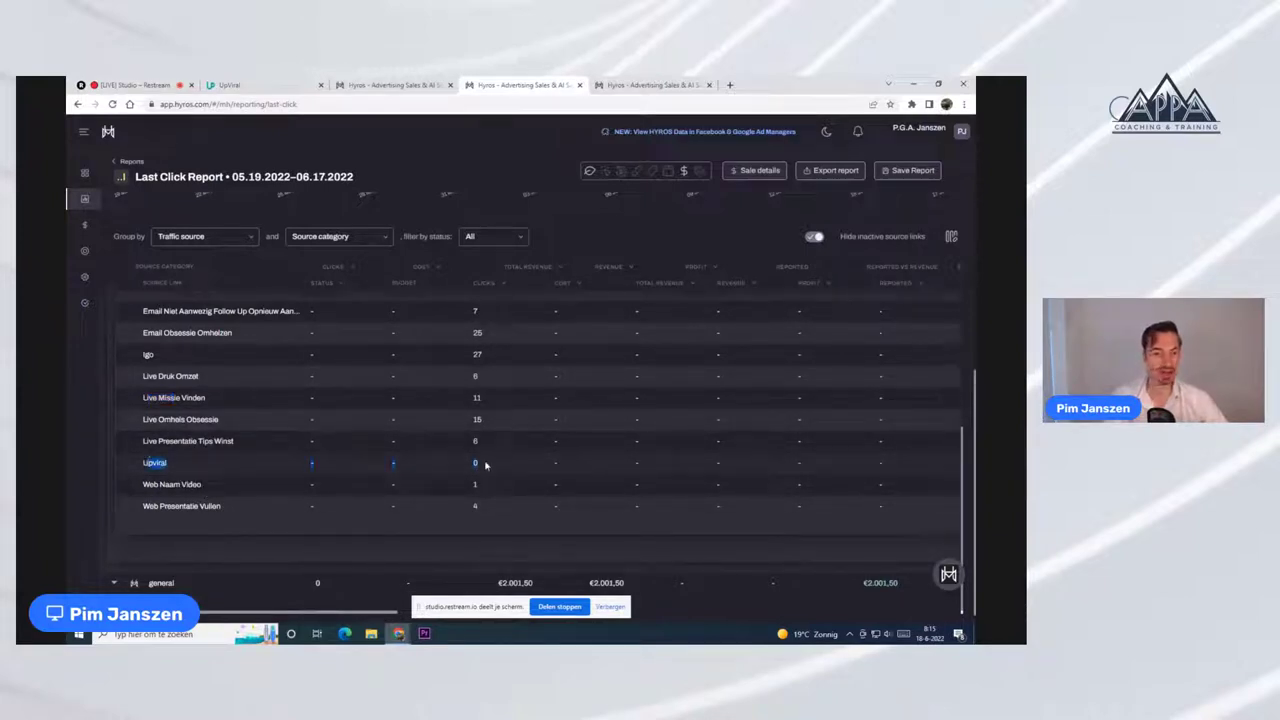
left_click_drag(145, 484, 478, 504)
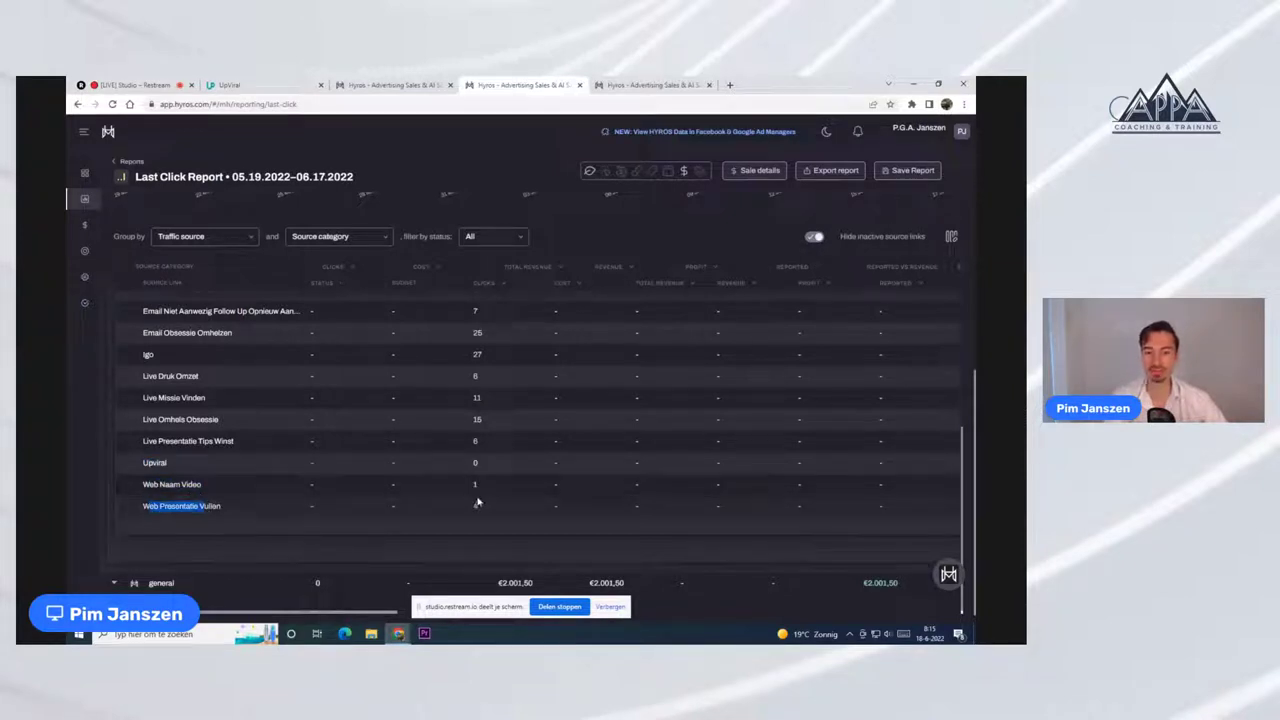
scroll(480, 500, "up", 3)
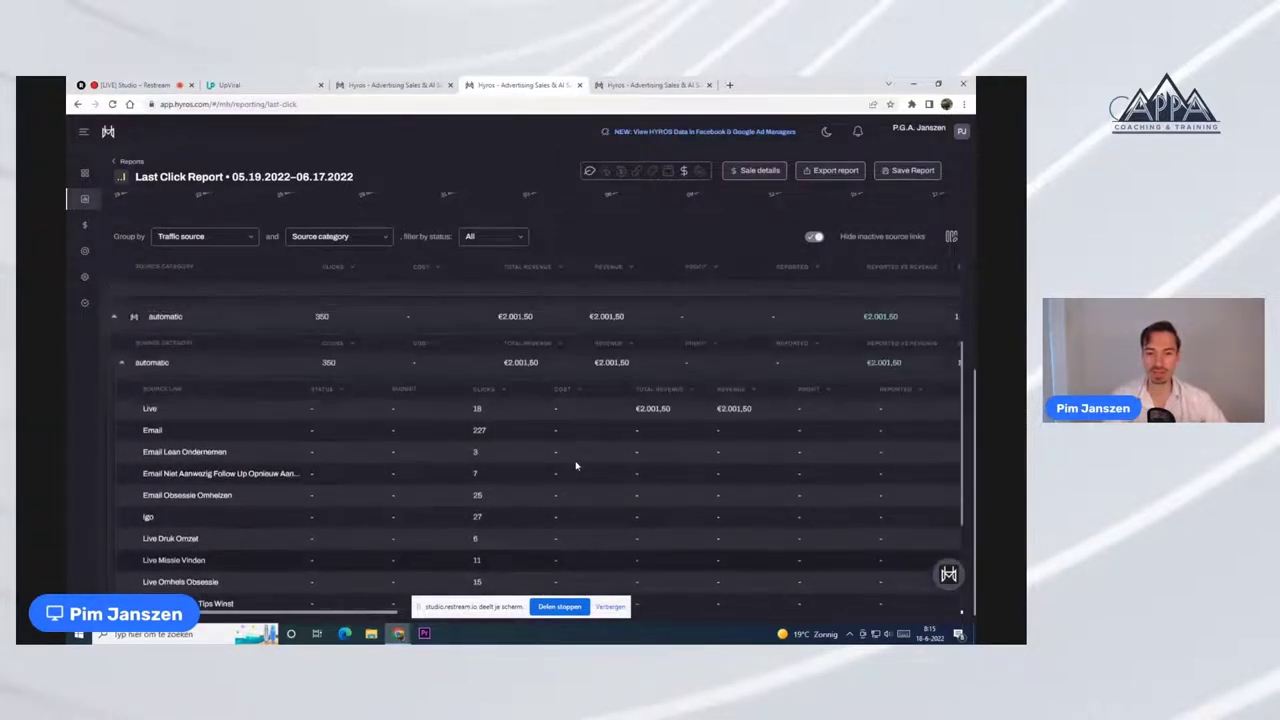
- Check the clicks and total revenue of the Live source link under the automatic category
scroll(575, 460, "down", 1)
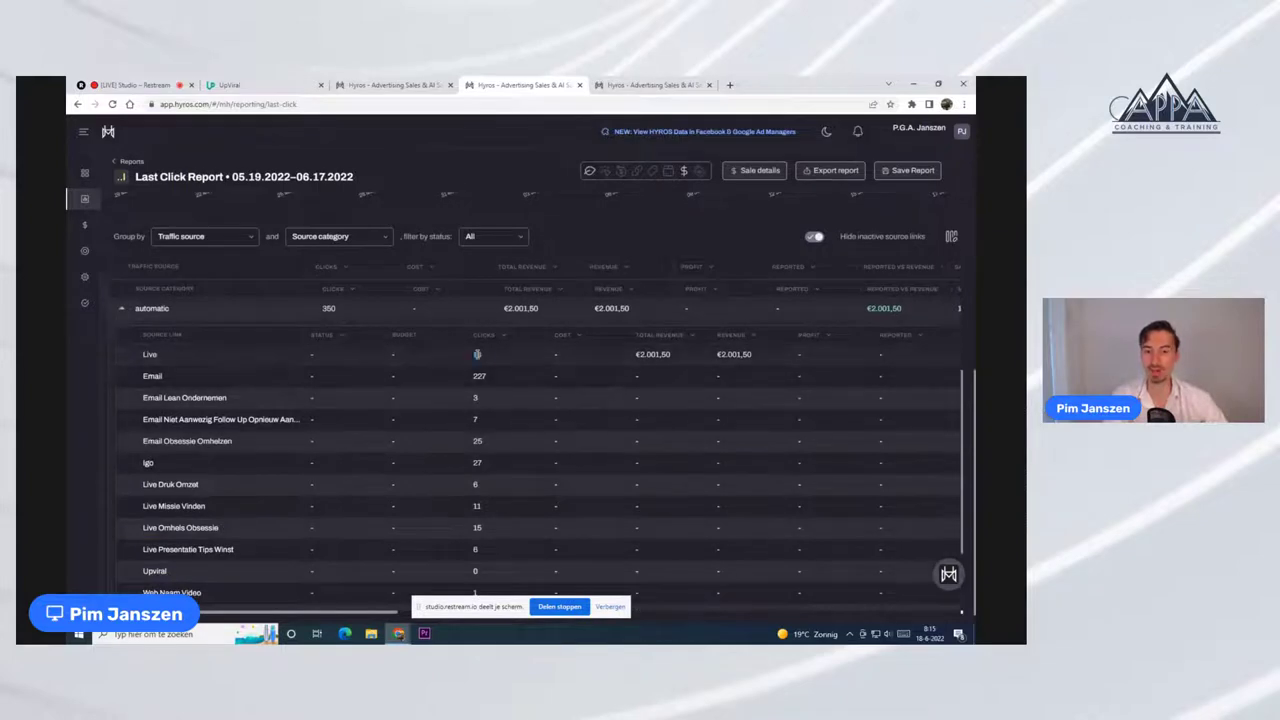
double_click(477, 354)
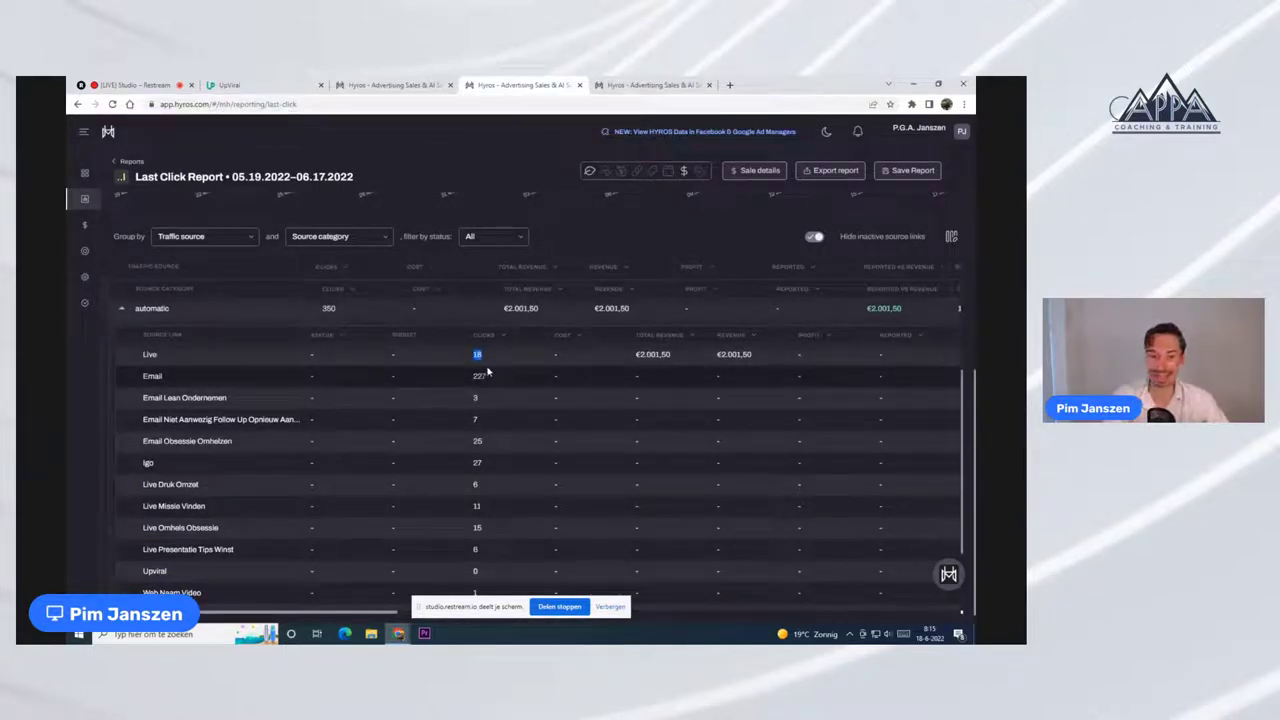
double_click(648, 354)
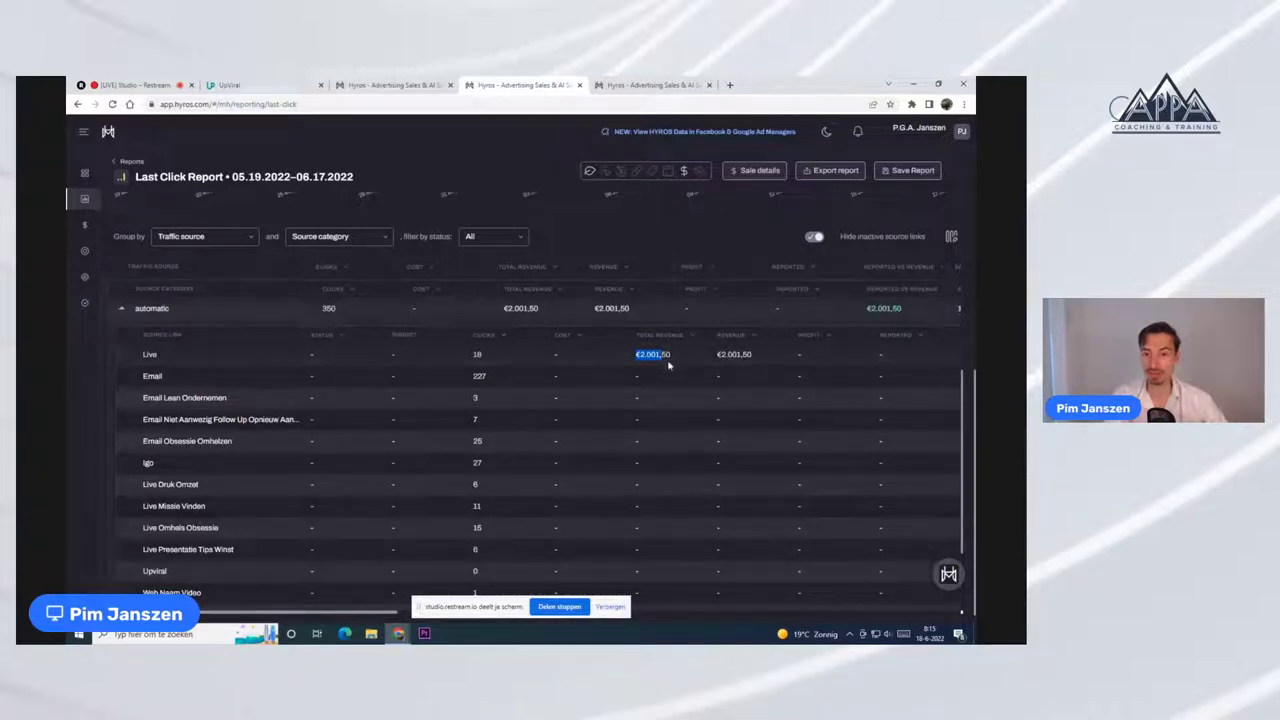
scroll(665, 376, "down", 3)
scroll(655, 370, "up", 3)
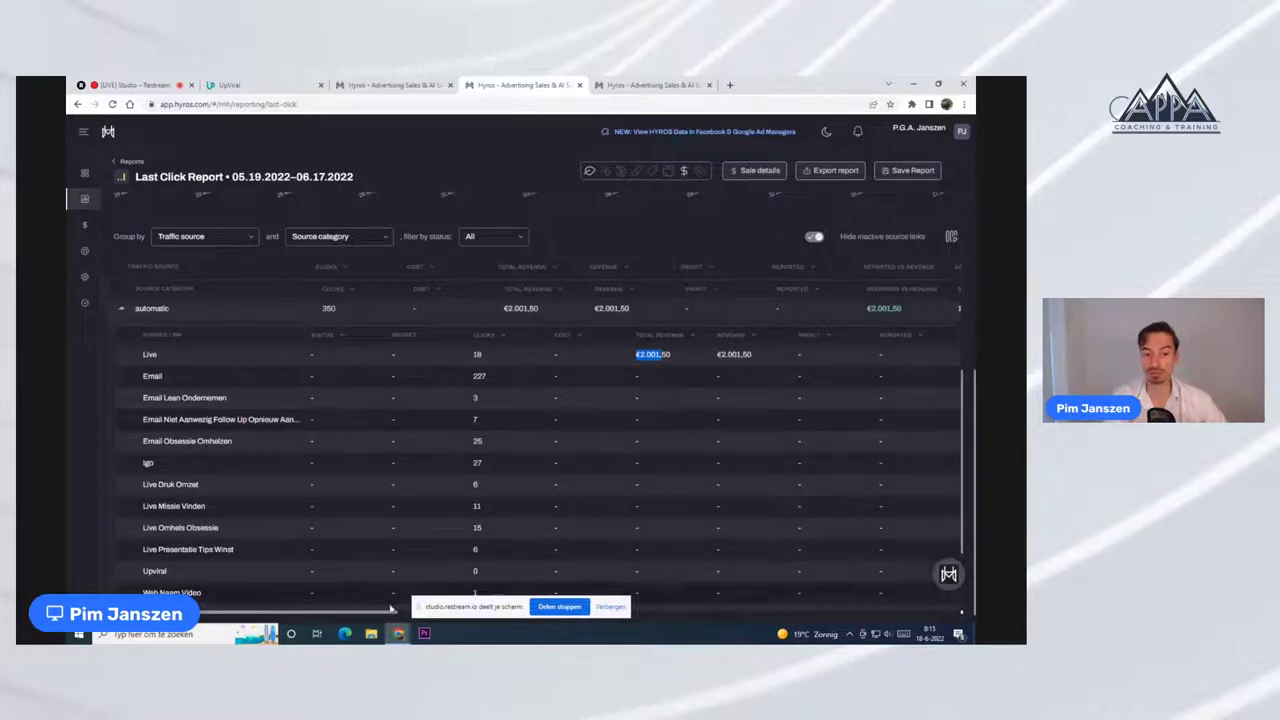
- Compare the leads and new leads of the automatic source links with their clicks, focusing on Upviral
left_click_drag(391, 608, 848, 622)
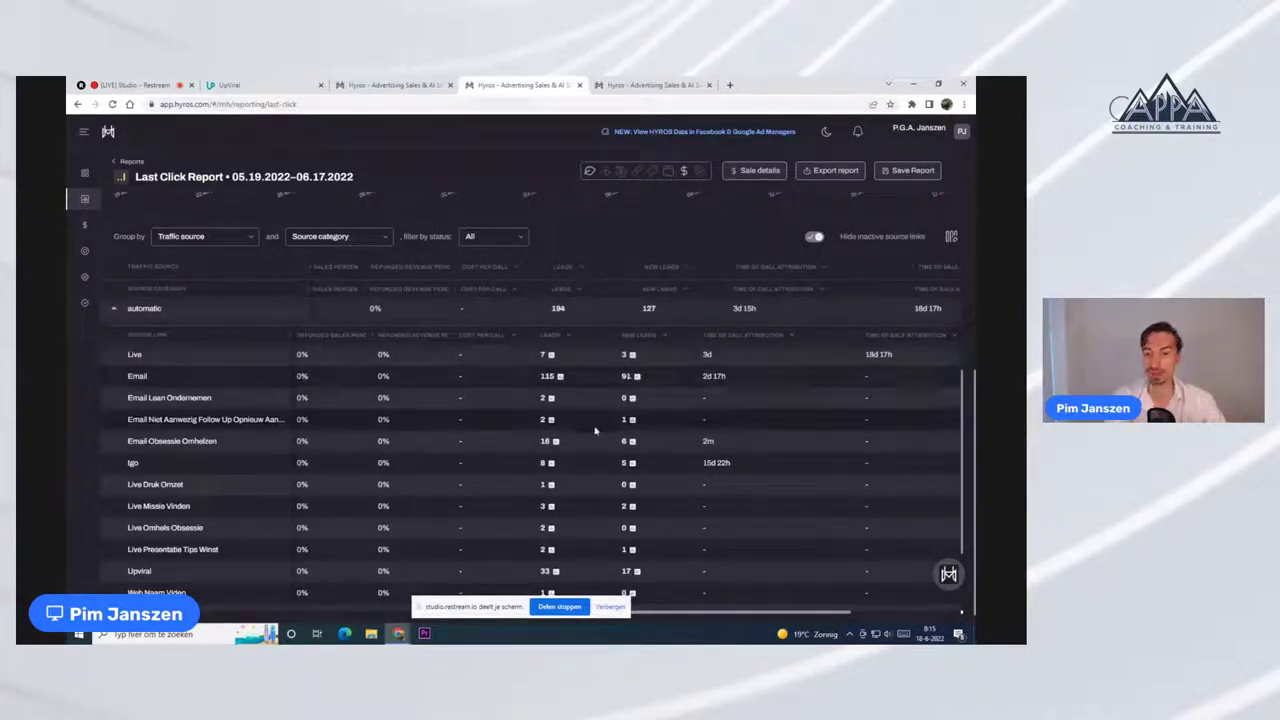
scroll(596, 432, "down", 2)
scroll(596, 432, "down", 2)
scroll(596, 432, "up", 2)
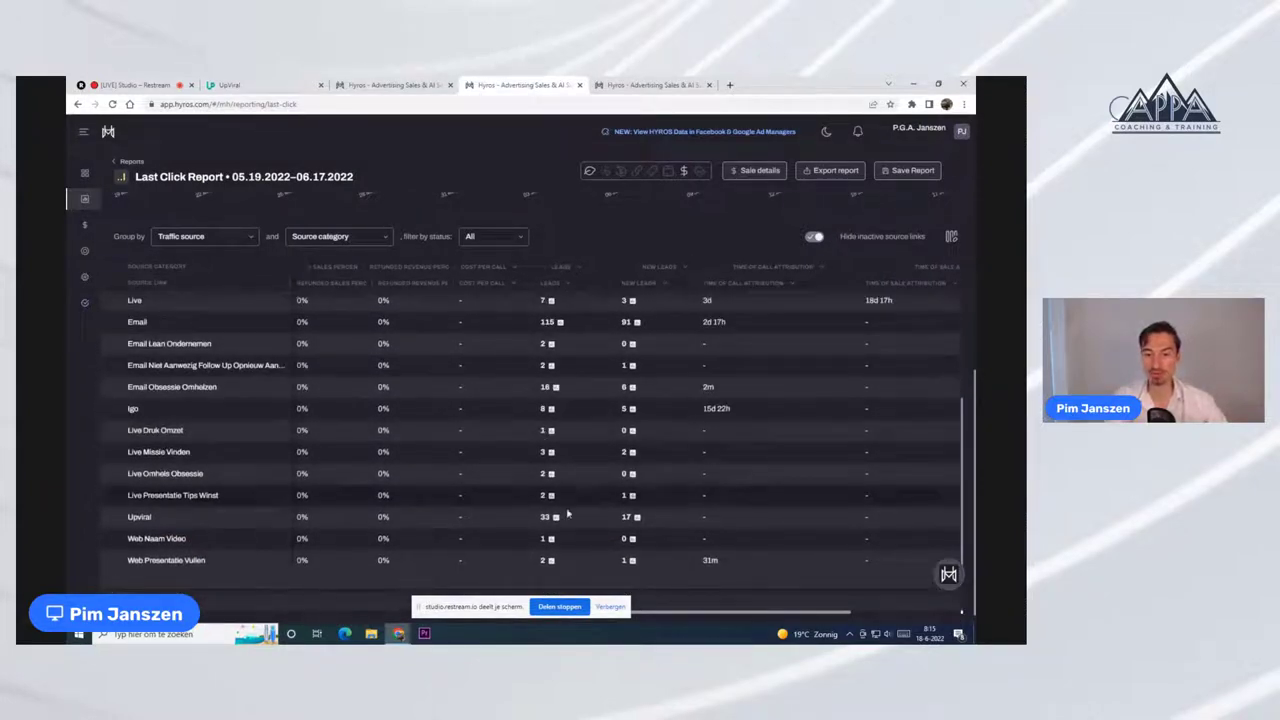
left_click_drag(724, 612, 249, 607)
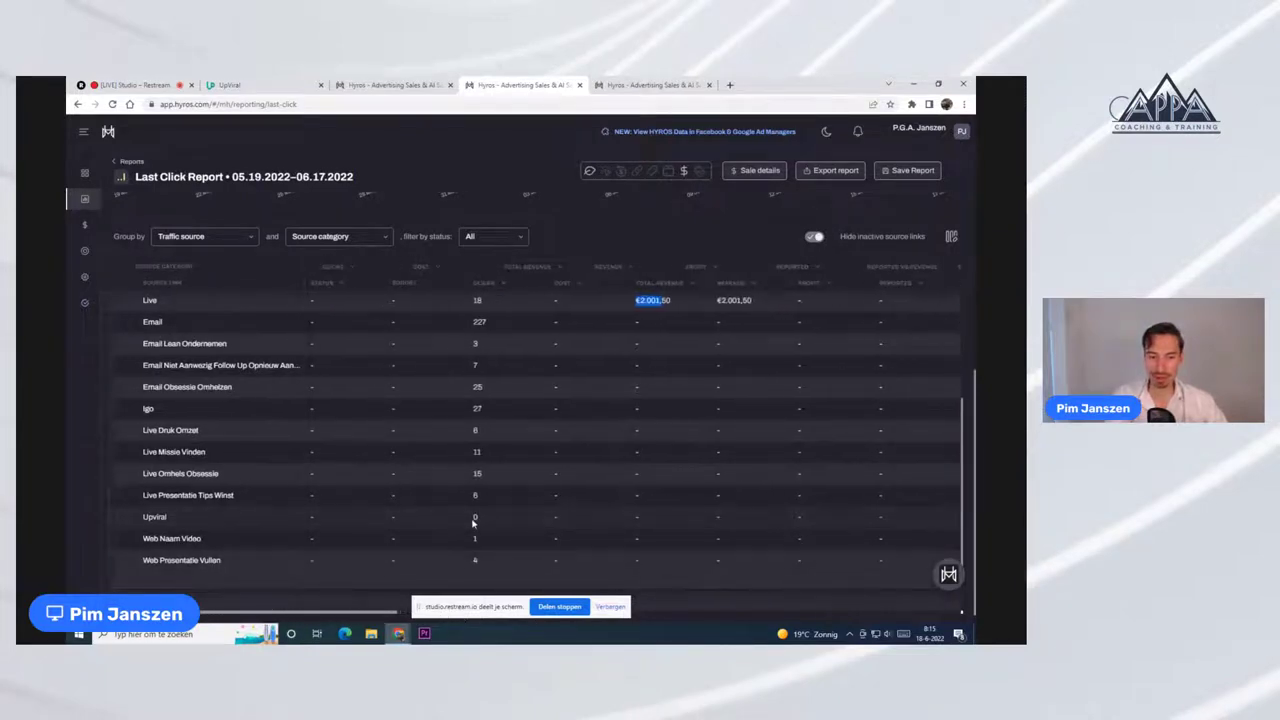
left_click_drag(368, 612, 824, 606)
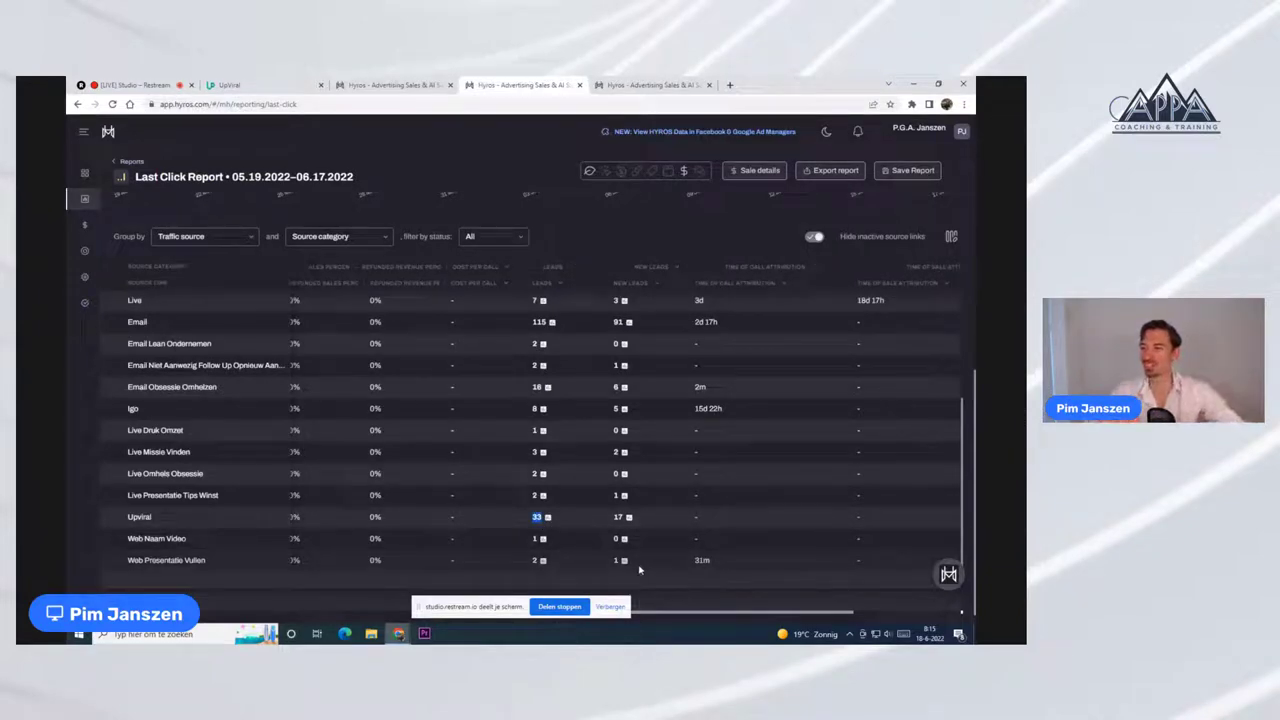
- Expand the general traffic source and its no category group down to the source link
scroll(500, 506, "down", 2)
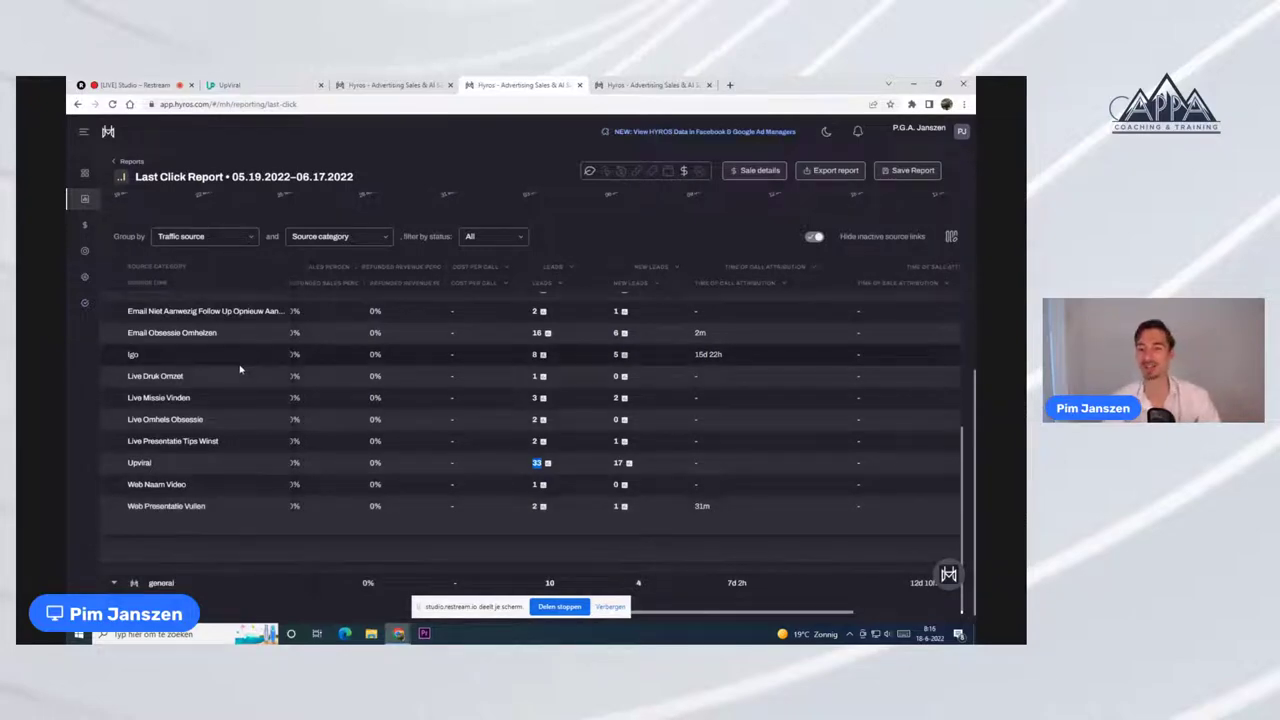
left_click(309, 504)
scroll(331, 479, "down", 2)
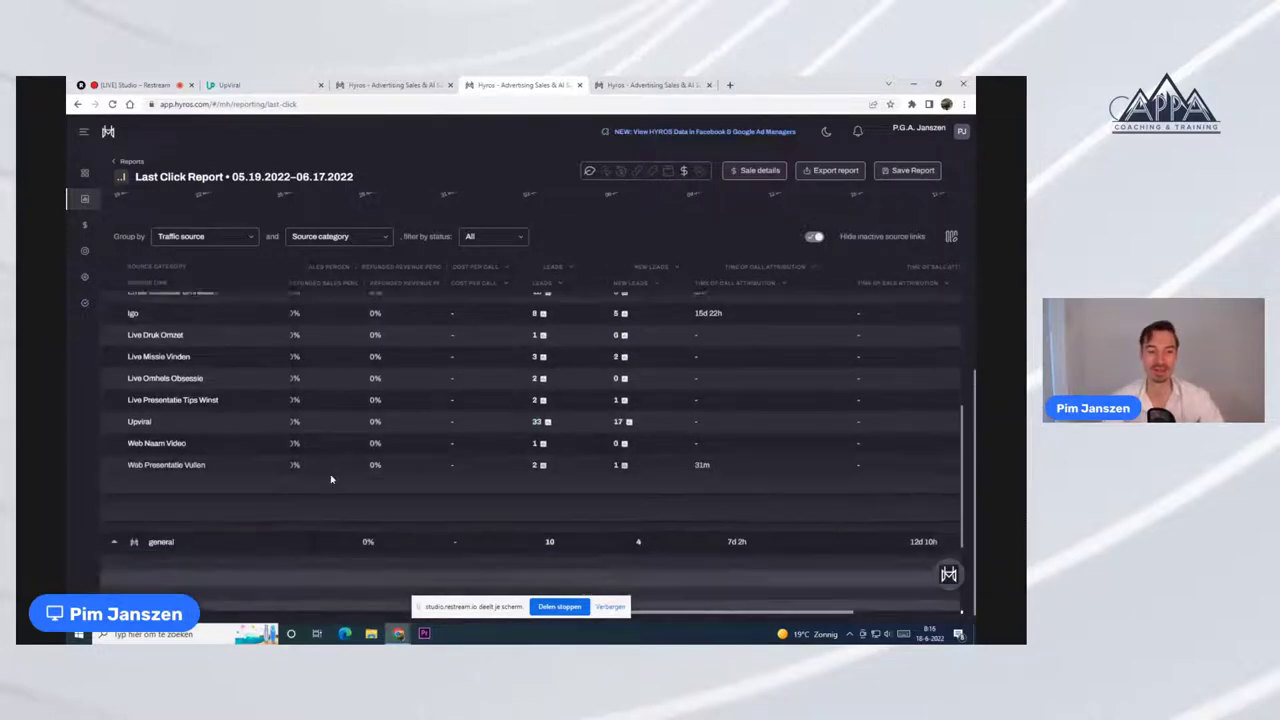
scroll(331, 479, "down", 1)
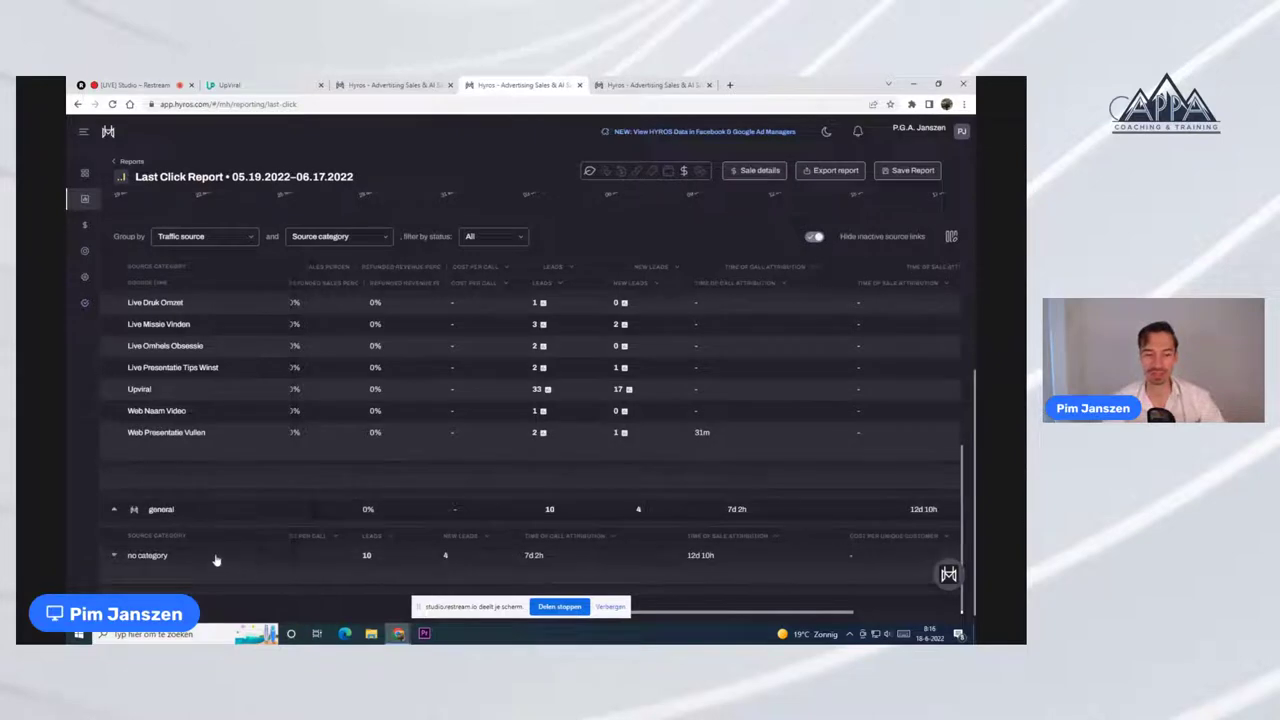
left_click(351, 548)
scroll(206, 491, "down", 1)
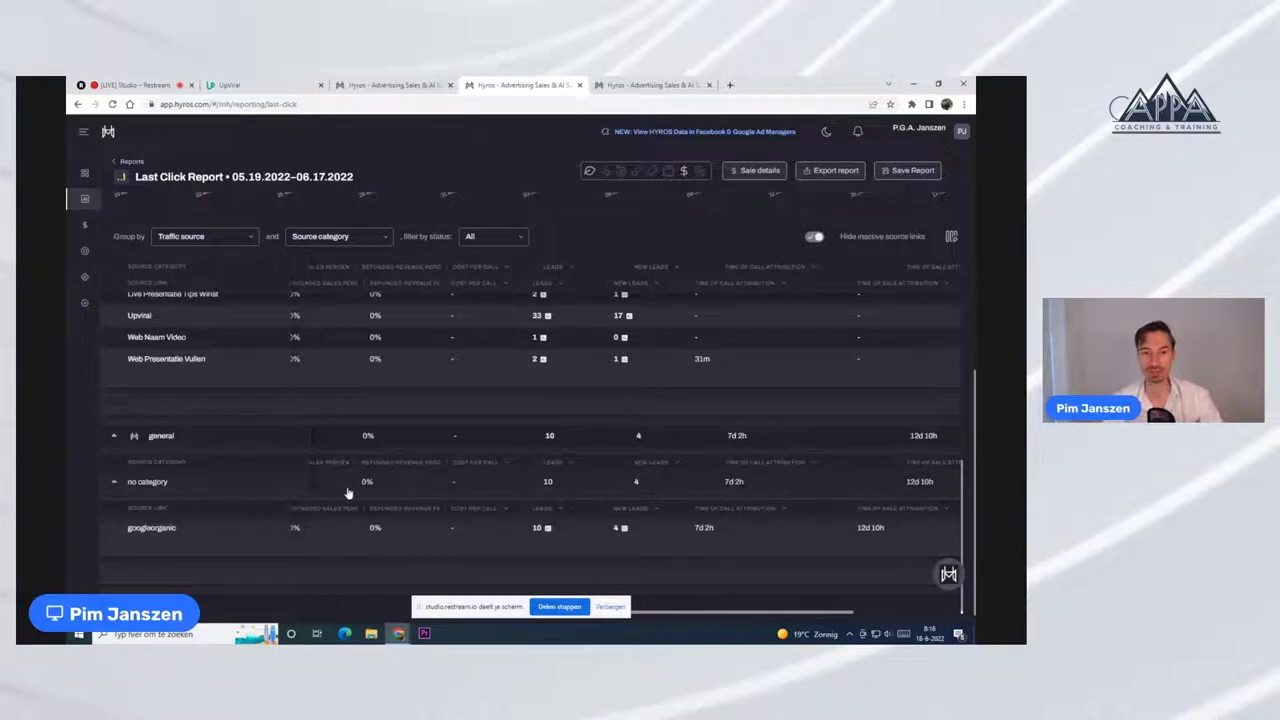
- Switch to the other open Last Click Report, inspect the source link under No Traffic Source and No Source Category, and collapse the source again
left_click(650, 85)
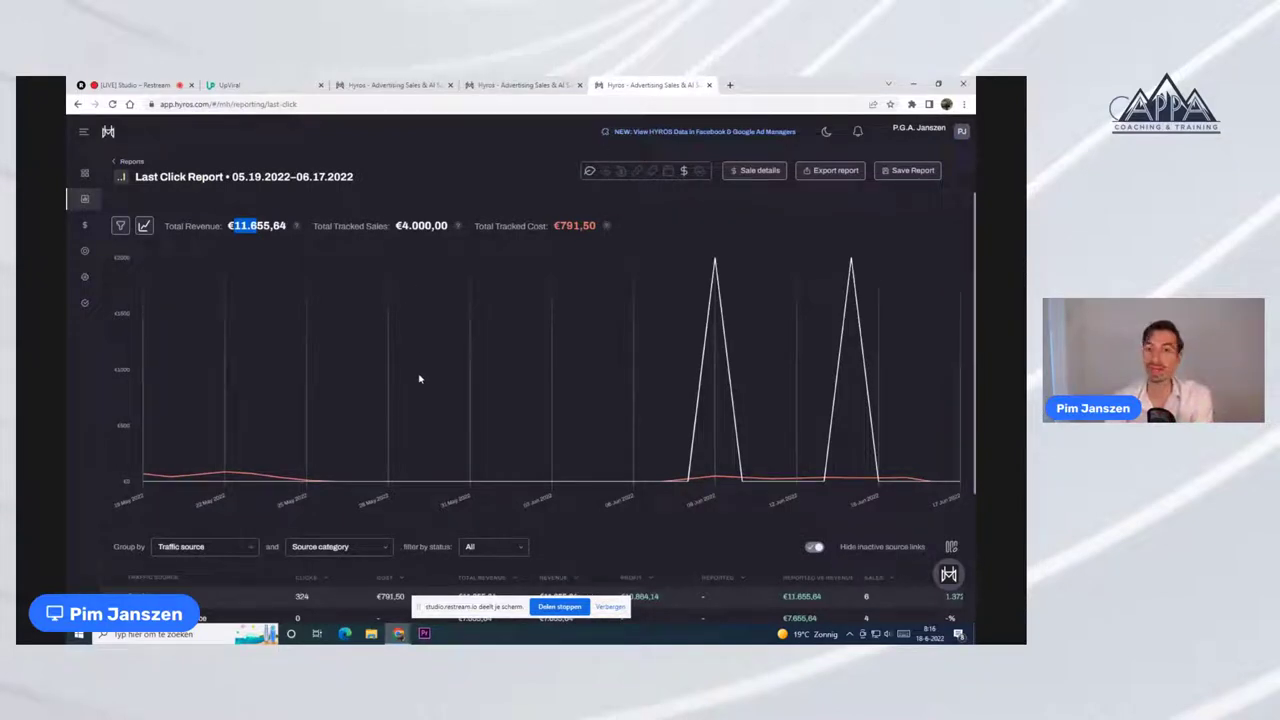
scroll(420, 379, "down", 2)
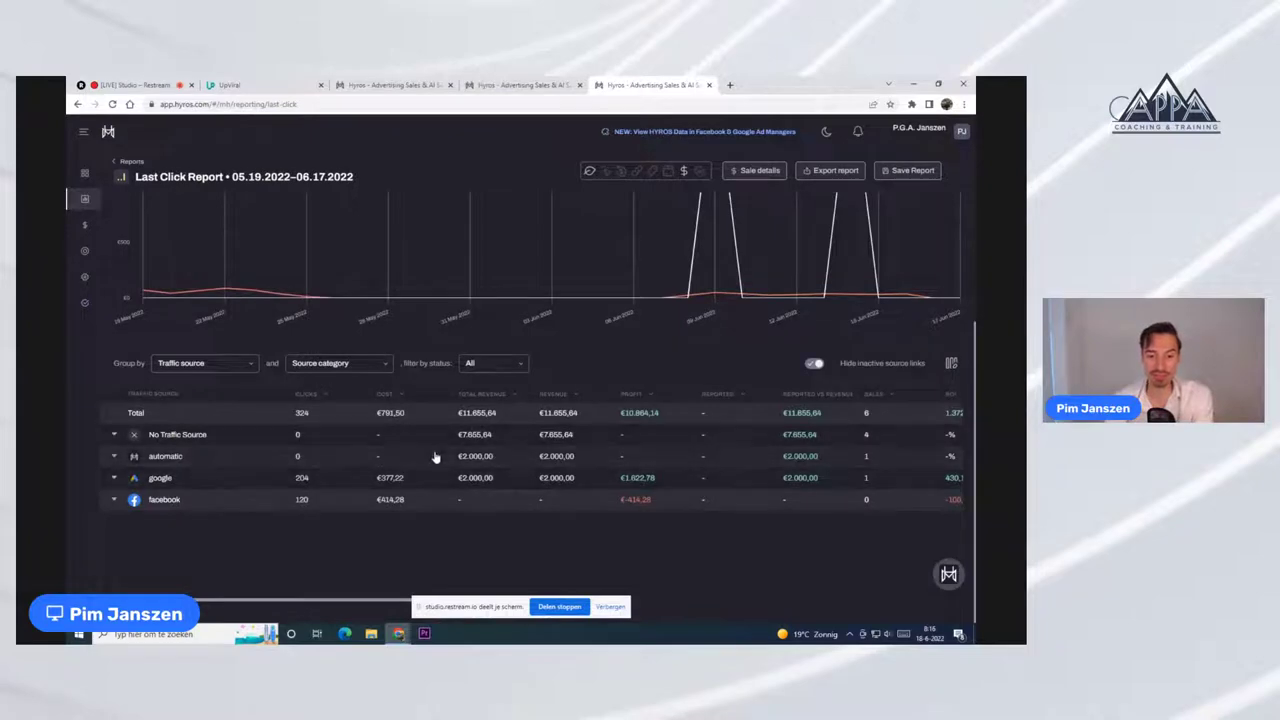
left_click(175, 437)
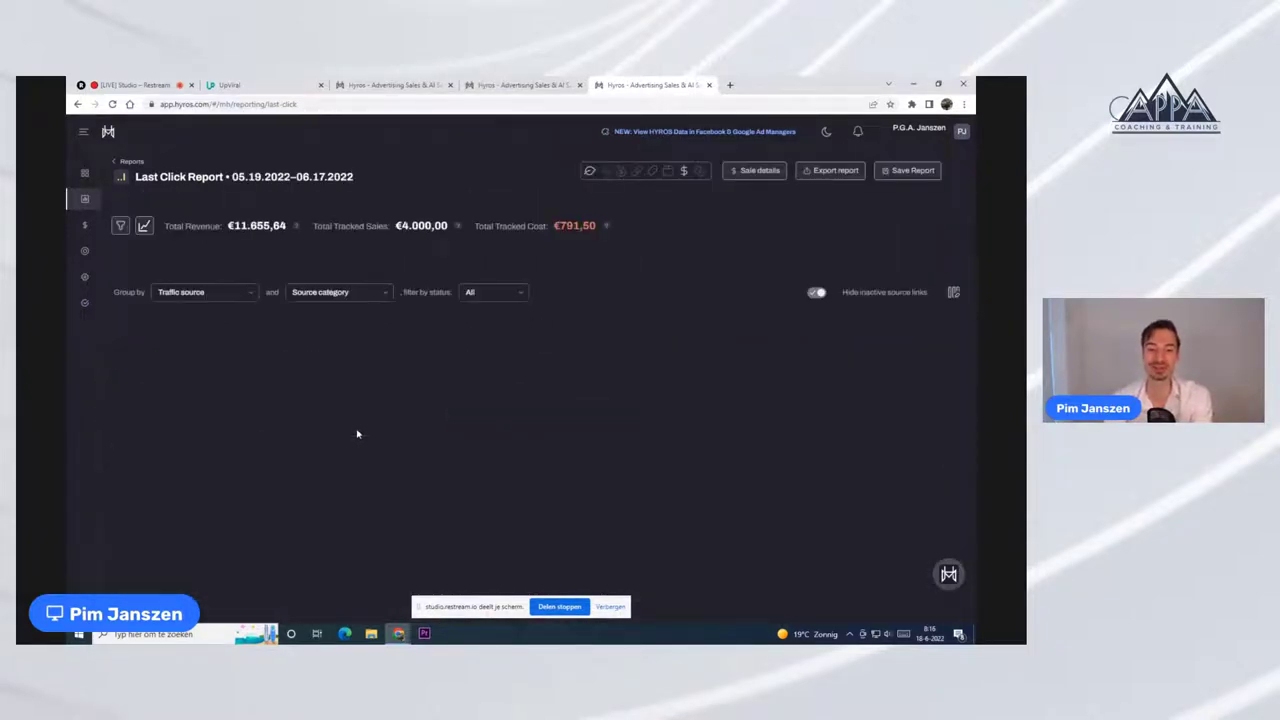
left_click(200, 437)
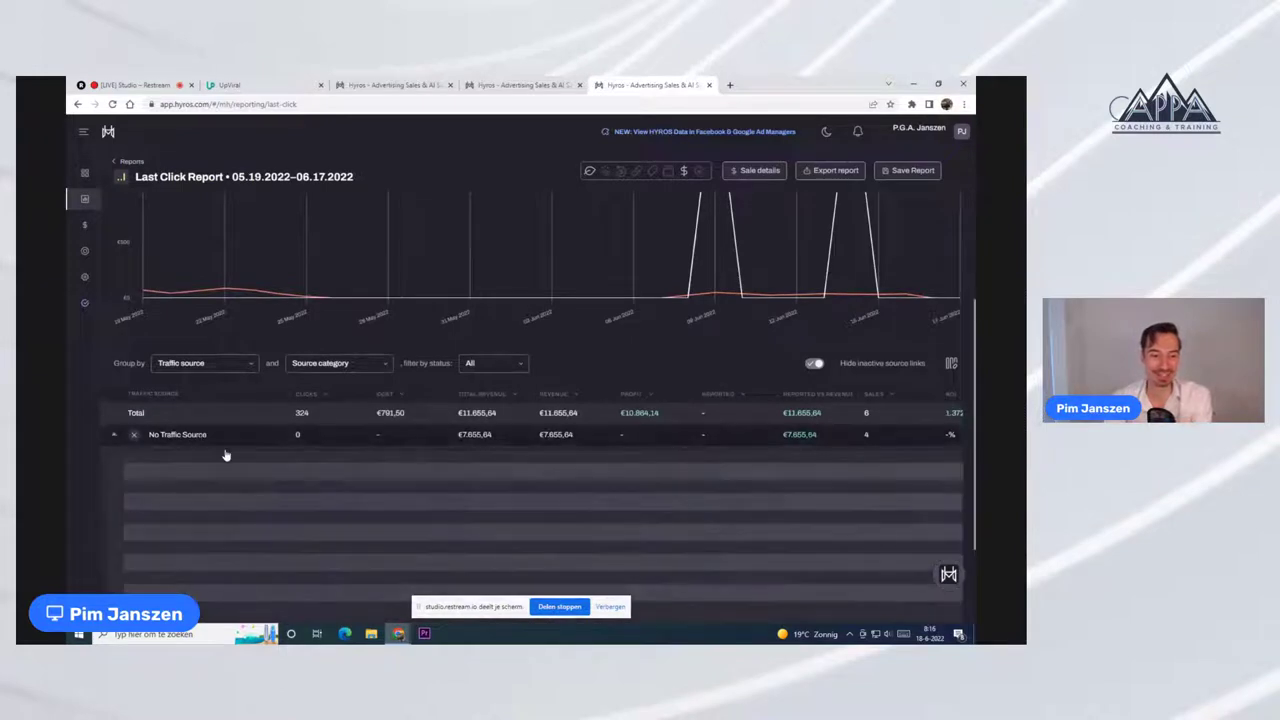
left_click(229, 485)
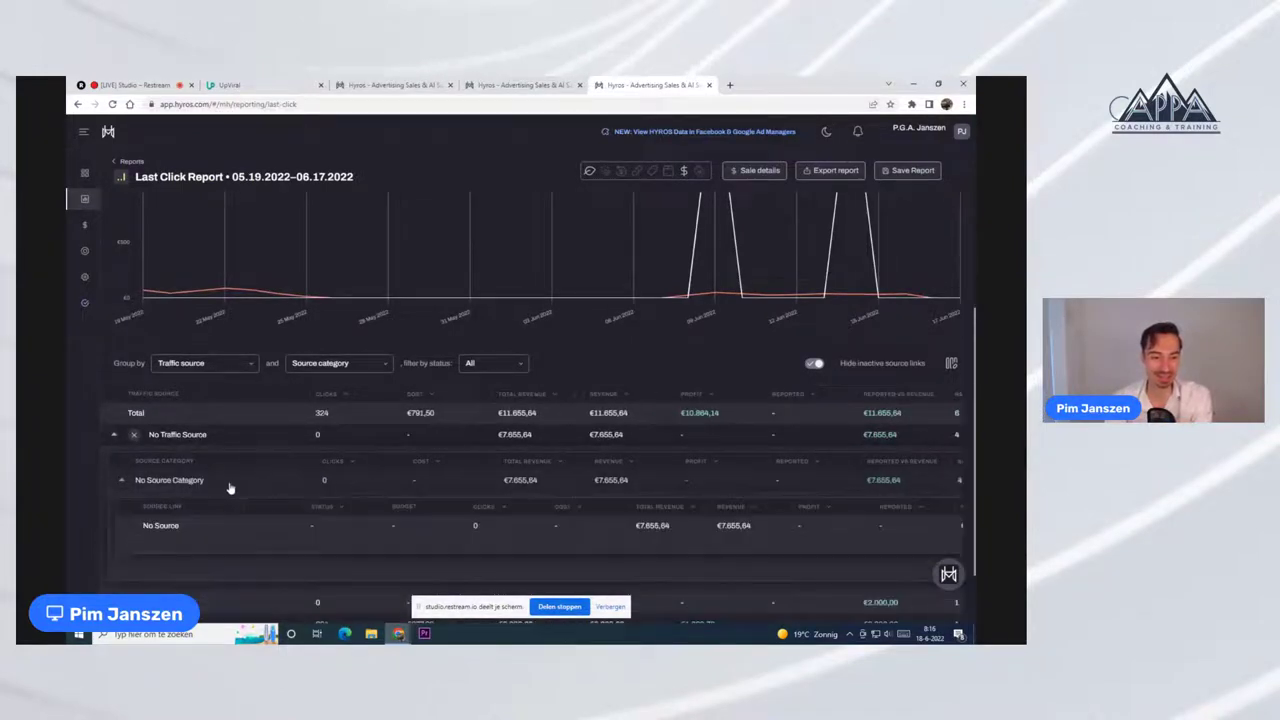
left_click(183, 440)
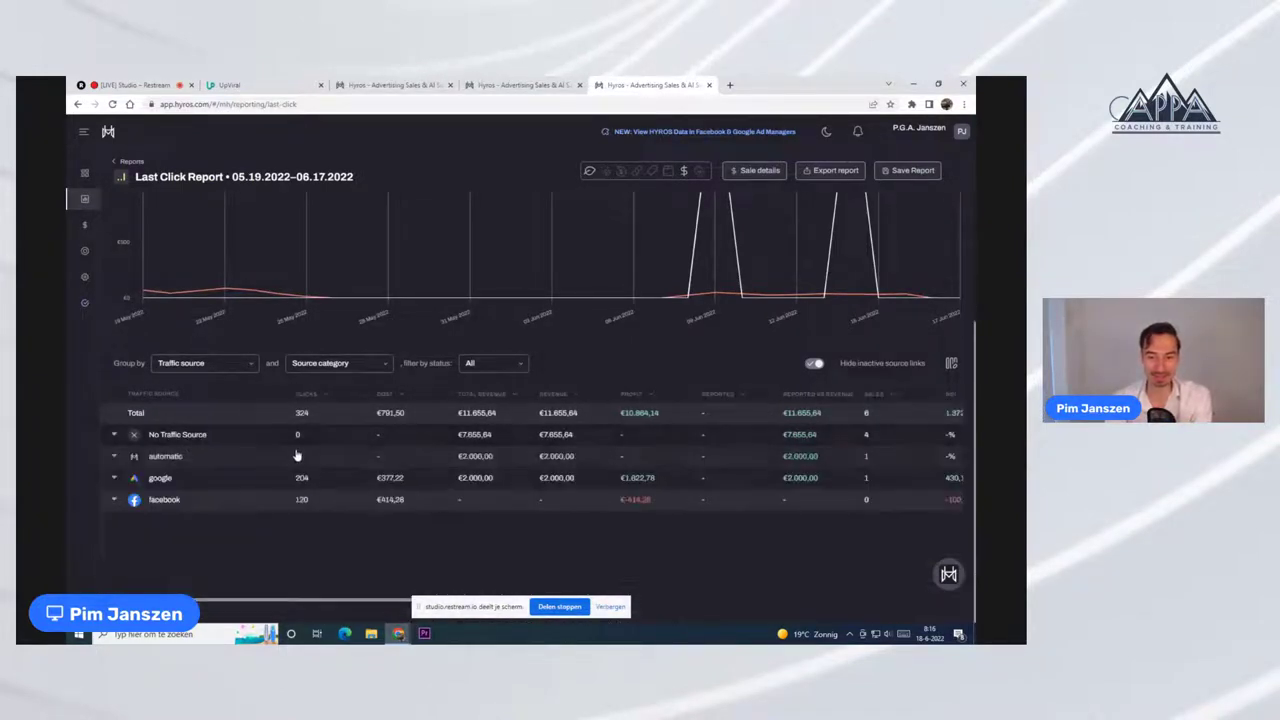
- Check the Upviral link's total revenue under the automatic source and category, then collapse both levels
left_click(162, 464)
left_click(229, 504)
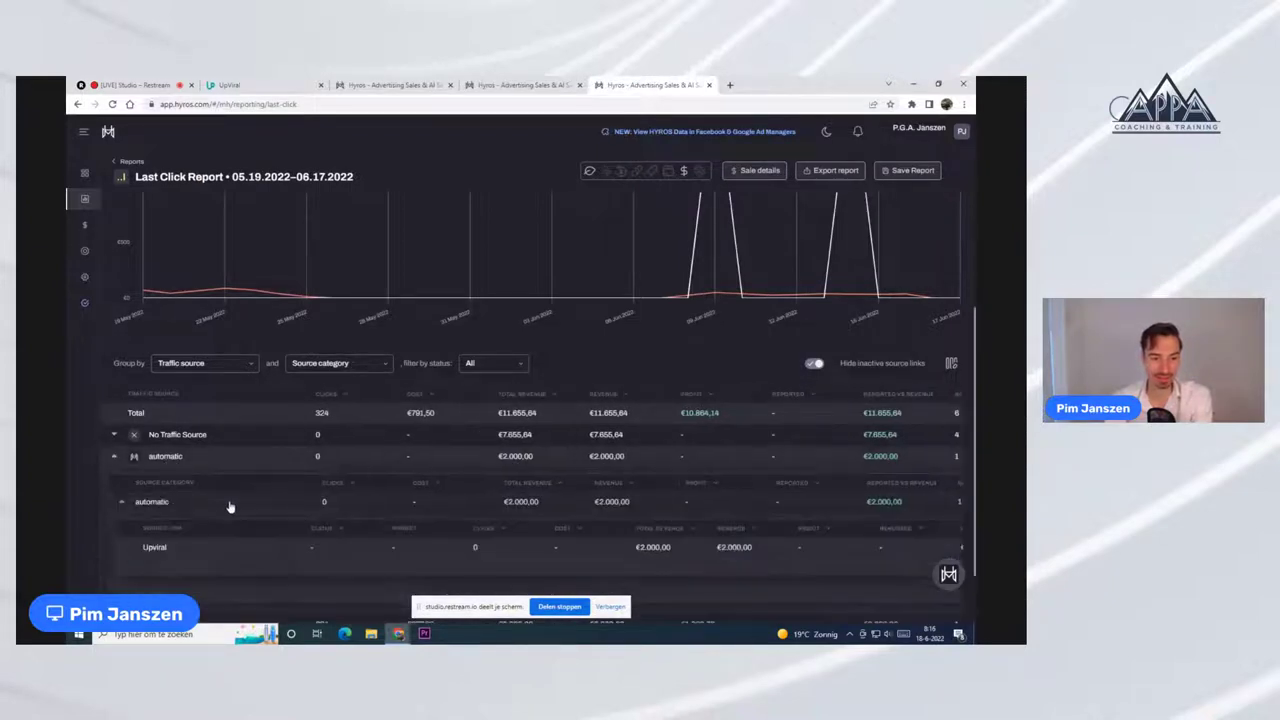
scroll(300, 500, "down", 1)
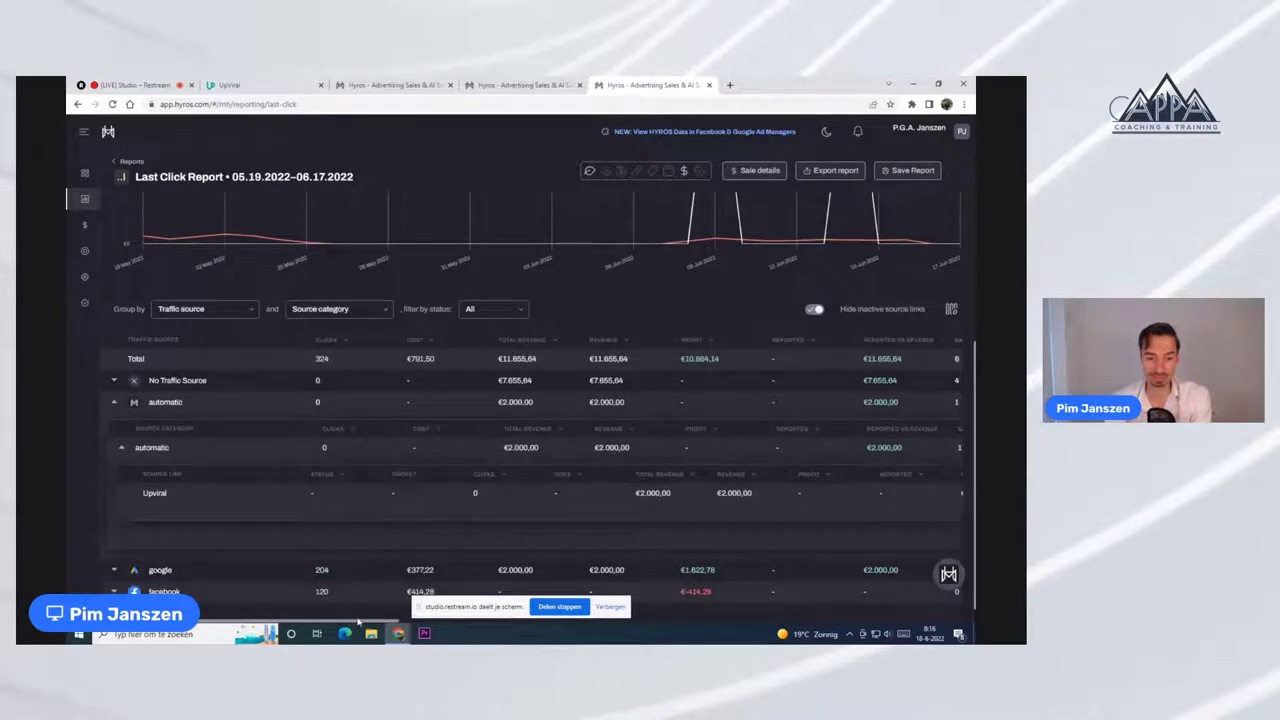
double_click(652, 492)
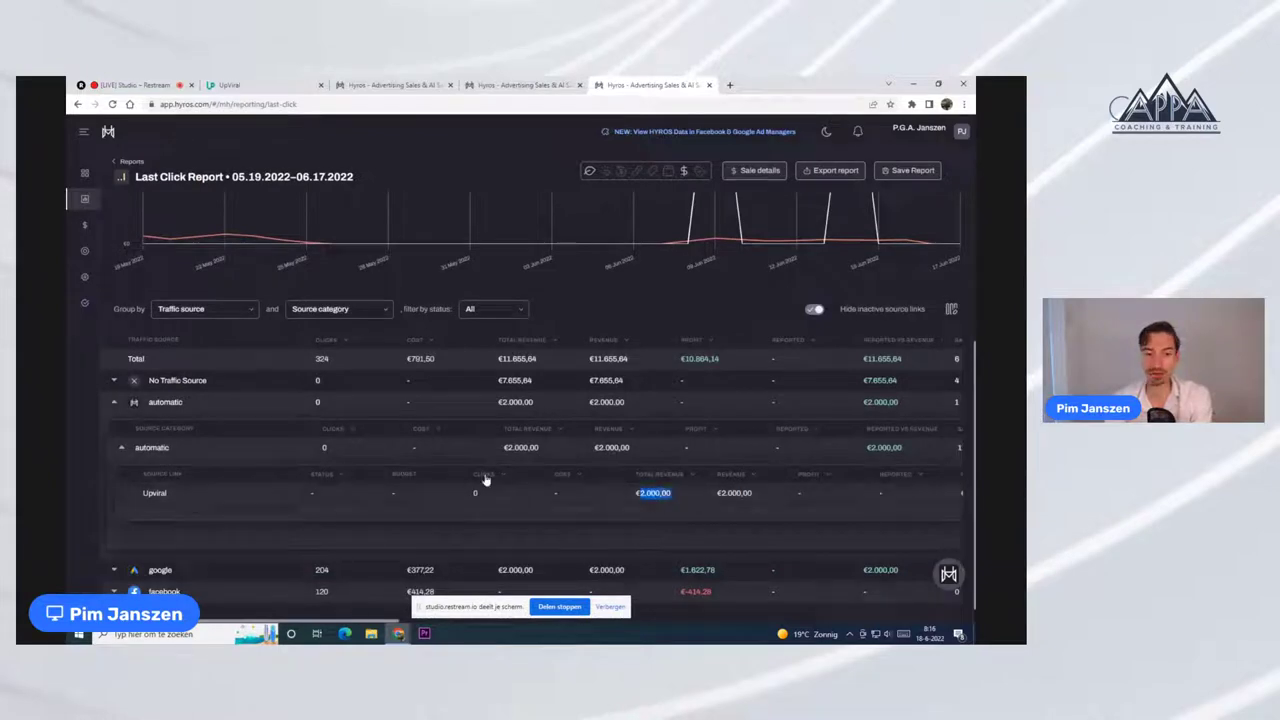
left_click(160, 449)
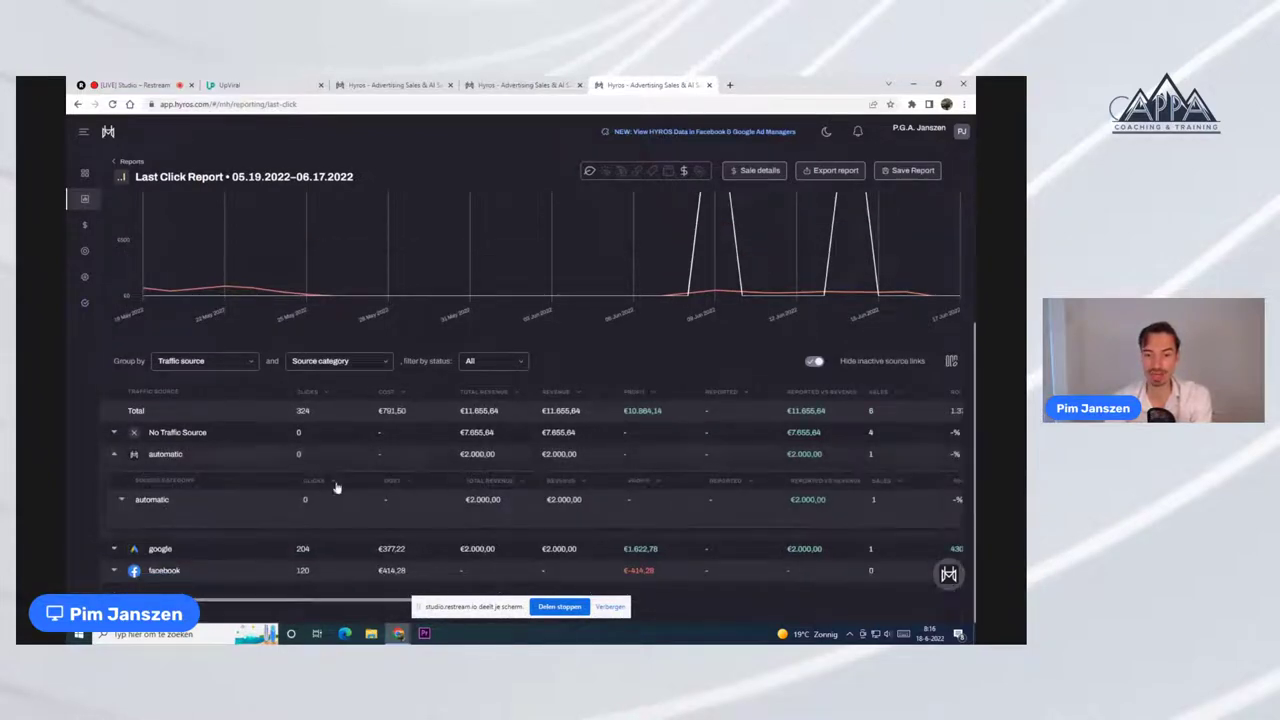
left_click(165, 456)
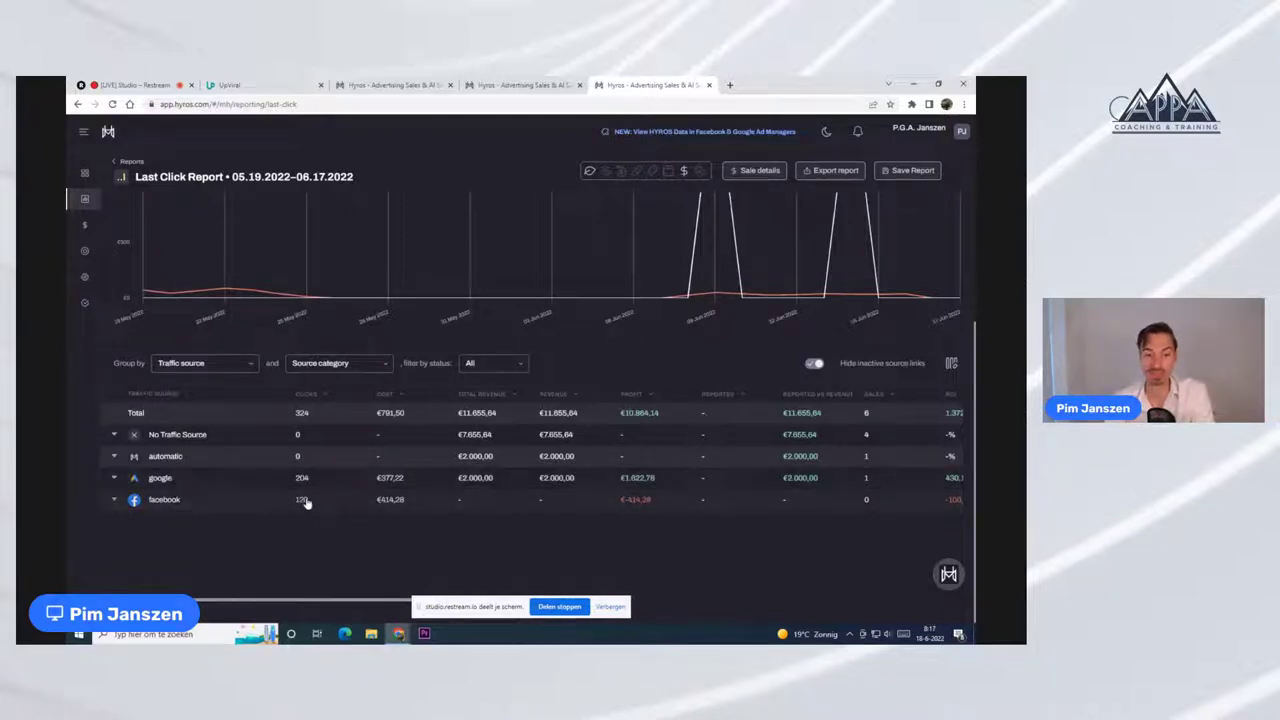
- Compare the cost per call, leads, new leads and attribution times of the google and facebook traffic sources
left_click_drag(369, 605, 812, 594)
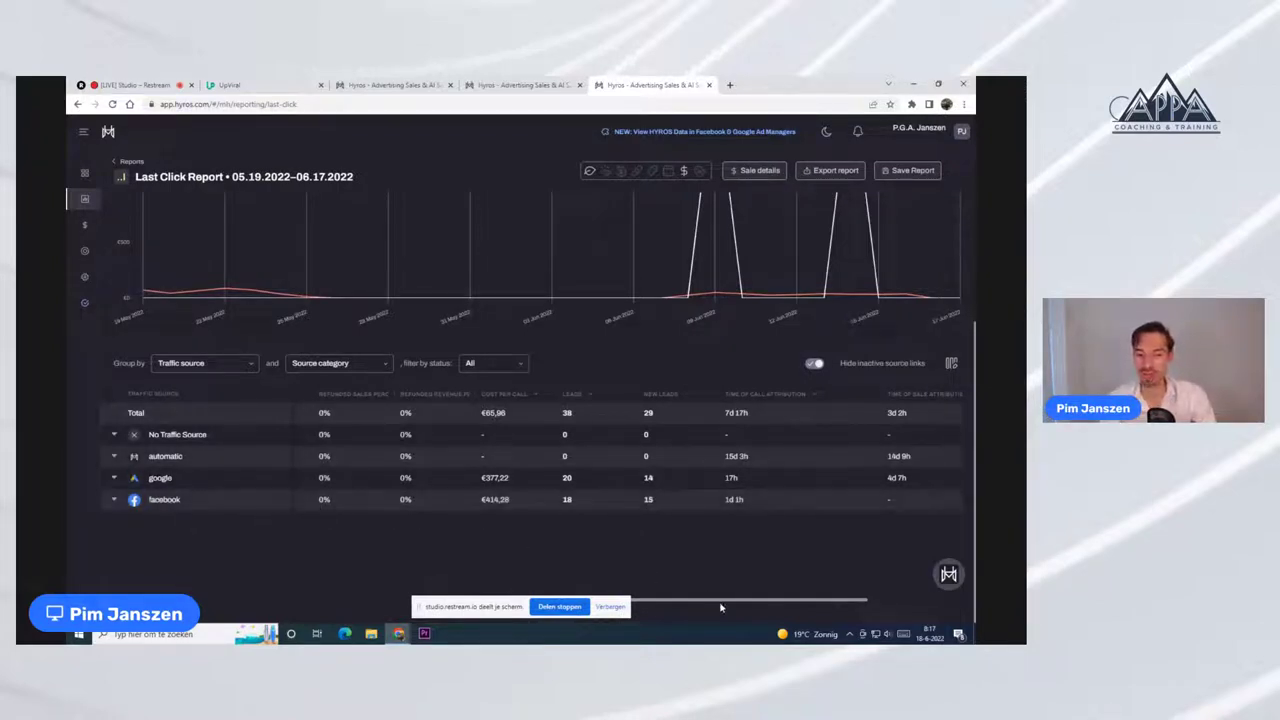
left_click_drag(717, 604, 688, 597)
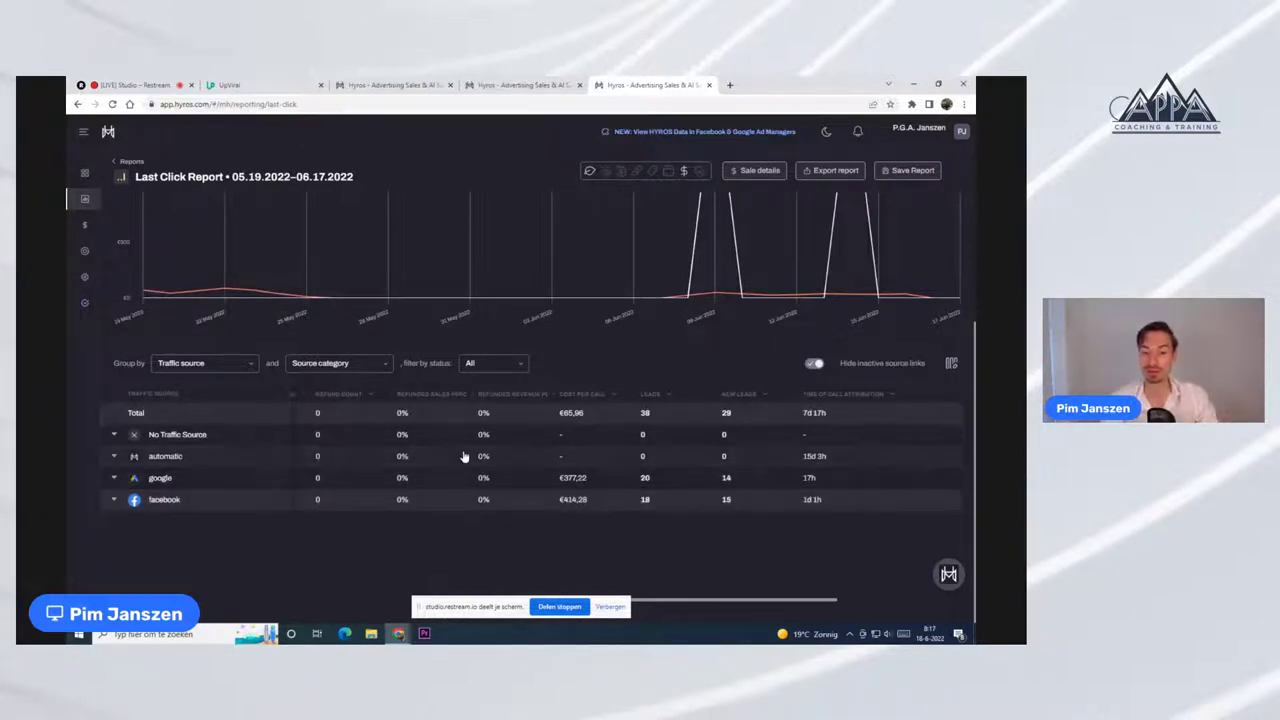
left_click_drag(730, 605, 266, 608)
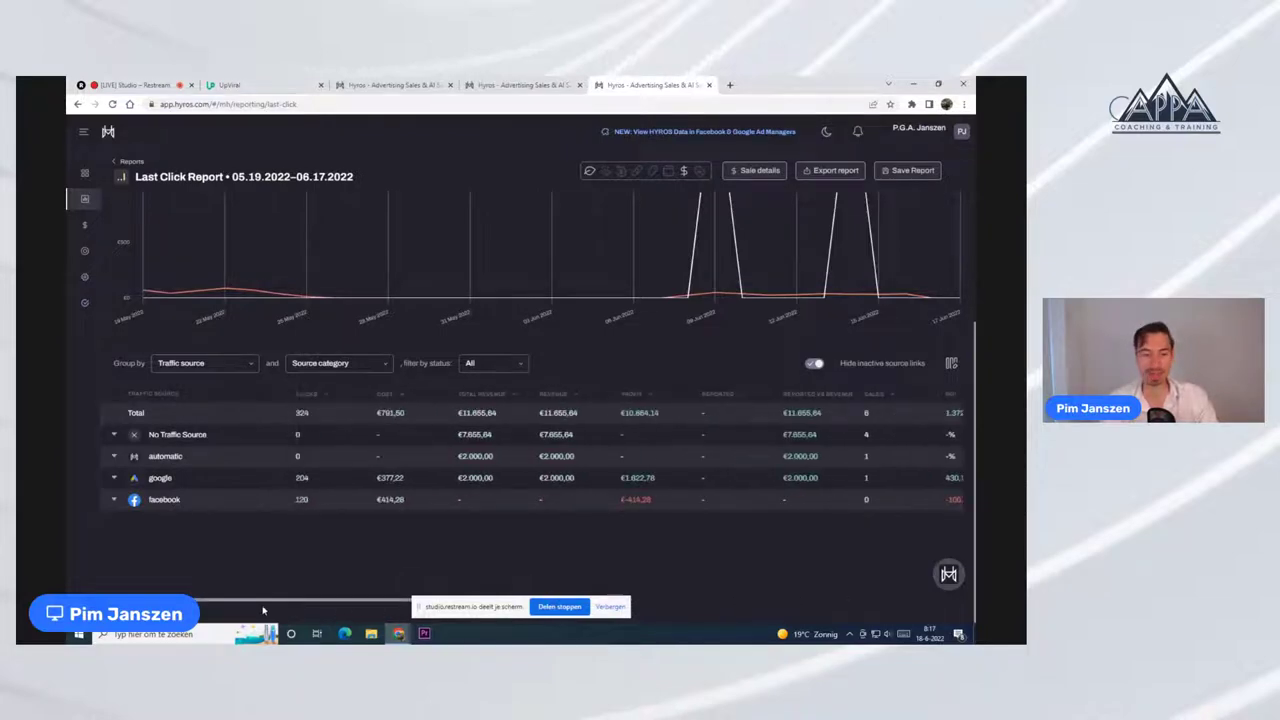